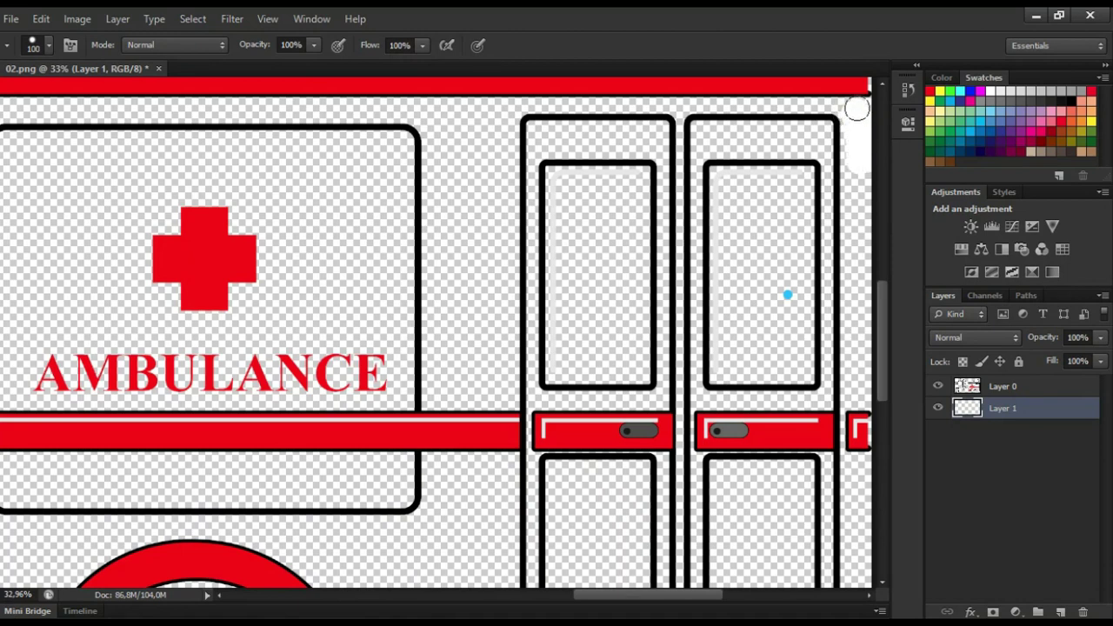
Paint the ambulance's upper door frames and the side panel around the red cross and lettering white on Layer 1
{"action": "mouse_move", "coordinate": [859, 187]}
{"action": "left_mouse_down"}
{"action": "mouse_move", "coordinate": [861, 373]}
{"action": "mouse_move", "coordinate": [836, 277]}
{"action": "mouse_move", "coordinate": [863, 196]}
{"action": "mouse_move", "coordinate": [857, 101]}
{"action": "mouse_move", "coordinate": [724, 105]}
{"action": "mouse_move", "coordinate": [727, 127]}
{"action": "mouse_move", "coordinate": [834, 154]}
{"action": "mouse_move", "coordinate": [750, 146]}
{"action": "mouse_move", "coordinate": [688, 175]}
{"action": "mouse_move", "coordinate": [690, 376]}
{"action": "mouse_move", "coordinate": [732, 401]}
{"action": "mouse_move", "coordinate": [822, 394]}
{"action": "mouse_move", "coordinate": [834, 329]}
{"action": "mouse_move", "coordinate": [837, 371]}
{"action": "mouse_move", "coordinate": [862, 415]}
{"action": "mouse_move", "coordinate": [859, 574]}
{"action": "mouse_move", "coordinate": [830, 516]}
{"action": "left_mouse_up"}
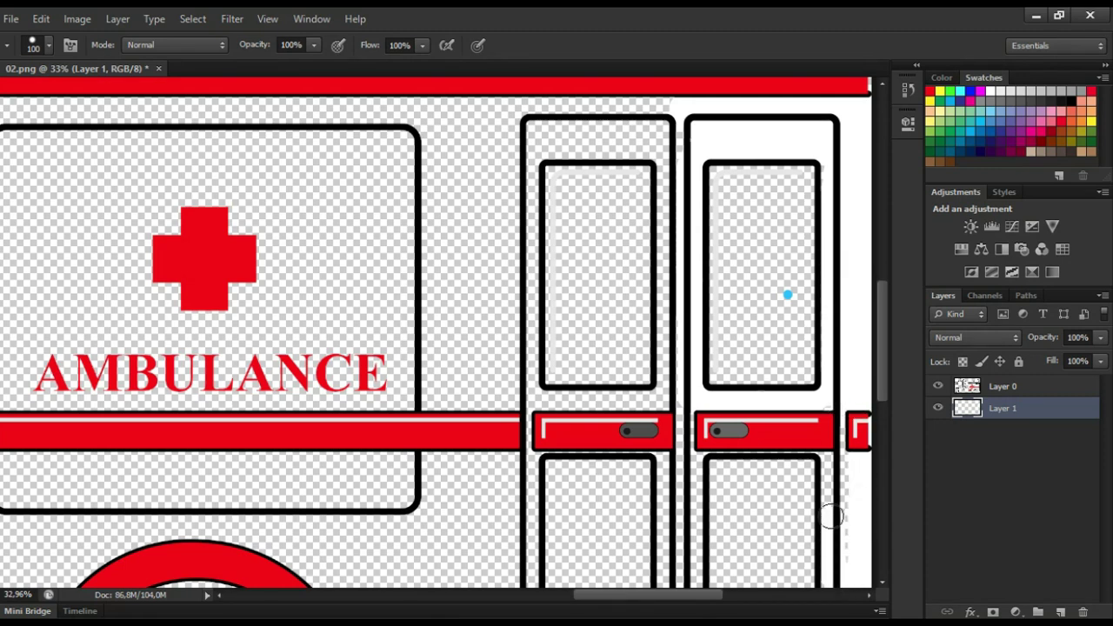
{"action": "mouse_move", "coordinate": [719, 436]}
{"action": "left_mouse_down"}
{"action": "mouse_move", "coordinate": [695, 495]}
{"action": "mouse_move", "coordinate": [690, 567]}
{"action": "left_mouse_up"}
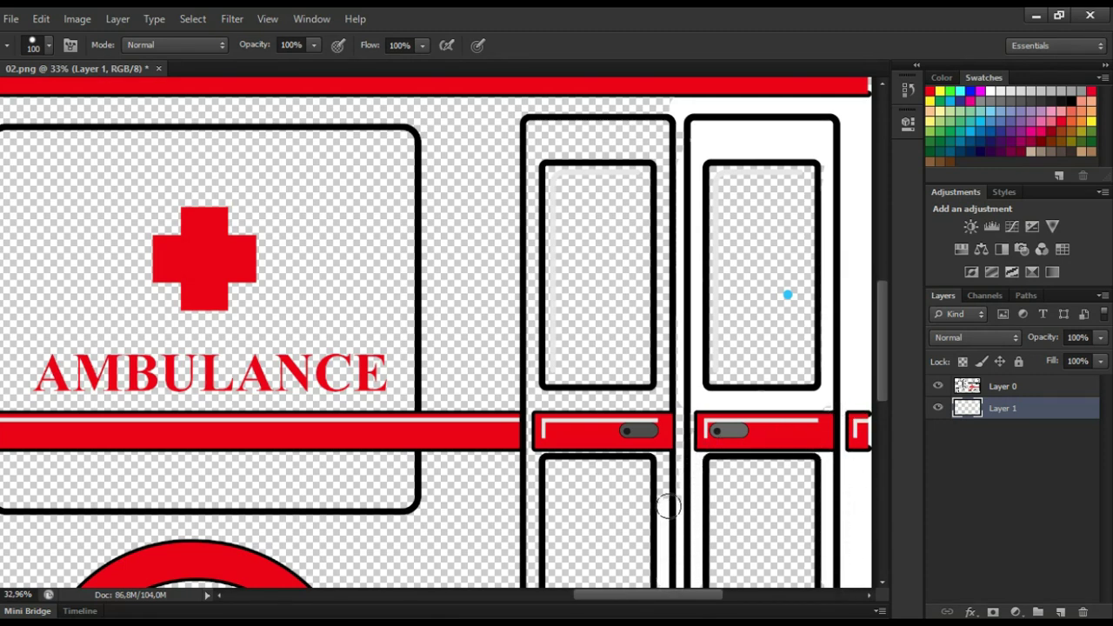
{"action": "mouse_move", "coordinate": [667, 106]}
{"action": "left_mouse_down"}
{"action": "mouse_move", "coordinate": [545, 106]}
{"action": "mouse_move", "coordinate": [529, 139]}
{"action": "mouse_move", "coordinate": [526, 307]}
{"action": "mouse_move", "coordinate": [526, 388]}
{"action": "mouse_move", "coordinate": [597, 406]}
{"action": "mouse_move", "coordinate": [661, 388]}
{"action": "left_mouse_up"}
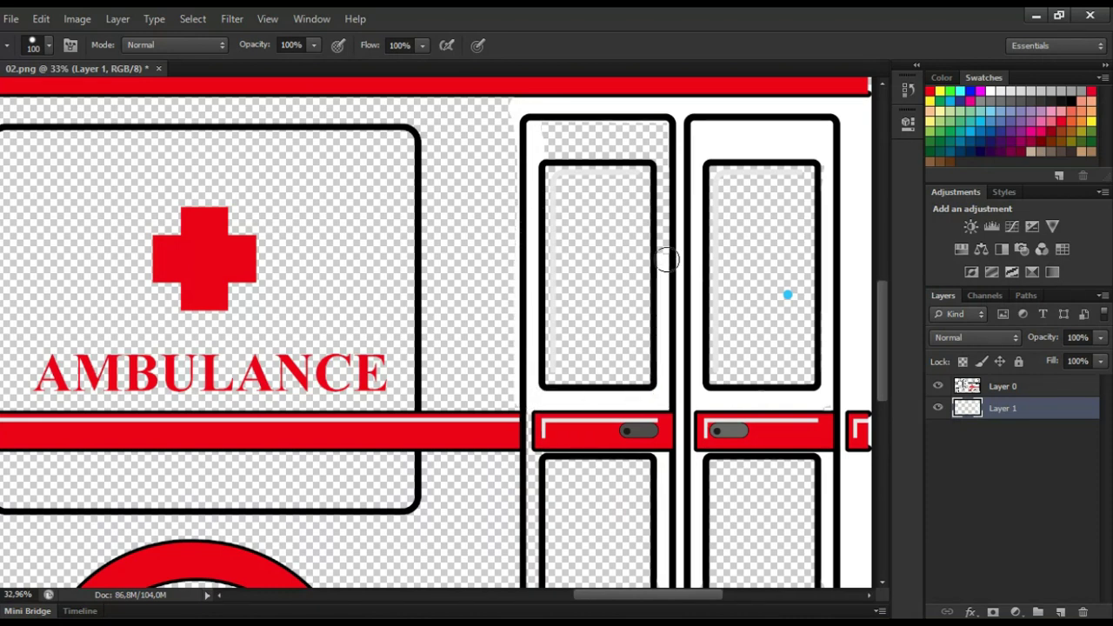
{"action": "mouse_move", "coordinate": [668, 260]}
{"action": "left_mouse_down"}
{"action": "mouse_move", "coordinate": [659, 154]}
{"action": "mouse_move", "coordinate": [568, 146]}
{"action": "mouse_move", "coordinate": [668, 127]}
{"action": "left_mouse_up"}
{"action": "mouse_move", "coordinate": [466, 104]}
{"action": "left_mouse_down"}
{"action": "mouse_move", "coordinate": [416, 119]}
{"action": "mouse_move", "coordinate": [501, 207]}
{"action": "mouse_move", "coordinate": [497, 397]}
{"action": "mouse_move", "coordinate": [470, 349]}
{"action": "mouse_move", "coordinate": [436, 150]}
{"action": "mouse_move", "coordinate": [399, 157]}
{"action": "mouse_move", "coordinate": [225, 102]}
{"action": "mouse_move", "coordinate": [28, 107]}
{"action": "mouse_move", "coordinate": [182, 131]}
{"action": "mouse_move", "coordinate": [60, 157]}
{"action": "mouse_move", "coordinate": [322, 168]}
{"action": "mouse_move", "coordinate": [19, 191]}
{"action": "mouse_move", "coordinate": [380, 208]}
{"action": "mouse_move", "coordinate": [6, 234]}
{"action": "mouse_move", "coordinate": [246, 275]}
{"action": "mouse_move", "coordinate": [6, 311]}
{"action": "mouse_move", "coordinate": [338, 365]}
{"action": "mouse_move", "coordinate": [14, 448]}
{"action": "mouse_move", "coordinate": [291, 479]}
{"action": "mouse_move", "coordinate": [50, 470]}
{"action": "mouse_move", "coordinate": [452, 450]}
{"action": "mouse_move", "coordinate": [462, 383]}
{"action": "left_mouse_up"}
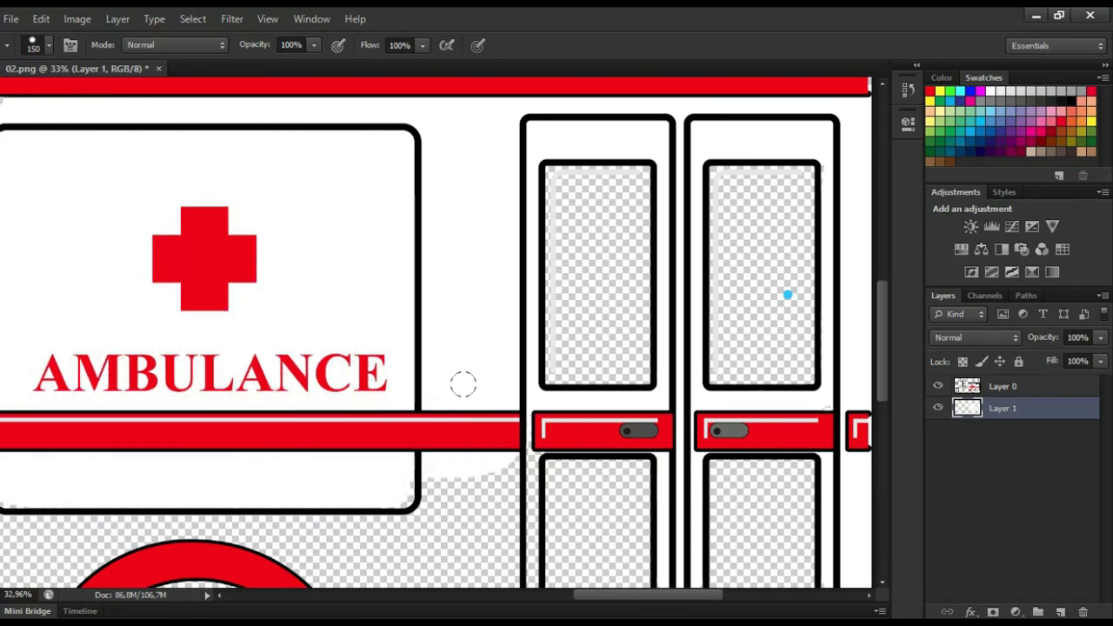
{"action": "mouse_move", "coordinate": [513, 465]}
{"action": "left_mouse_down"}
{"action": "mouse_move", "coordinate": [532, 487]}
{"action": "mouse_move", "coordinate": [504, 522]}
{"action": "left_mouse_up"}
Paint the ambulance's lower door frames and the body area around the red wheel arch white
{"action": "left_click_drag", "start_coordinate": [880, 356], "coordinate": [884, 414]}
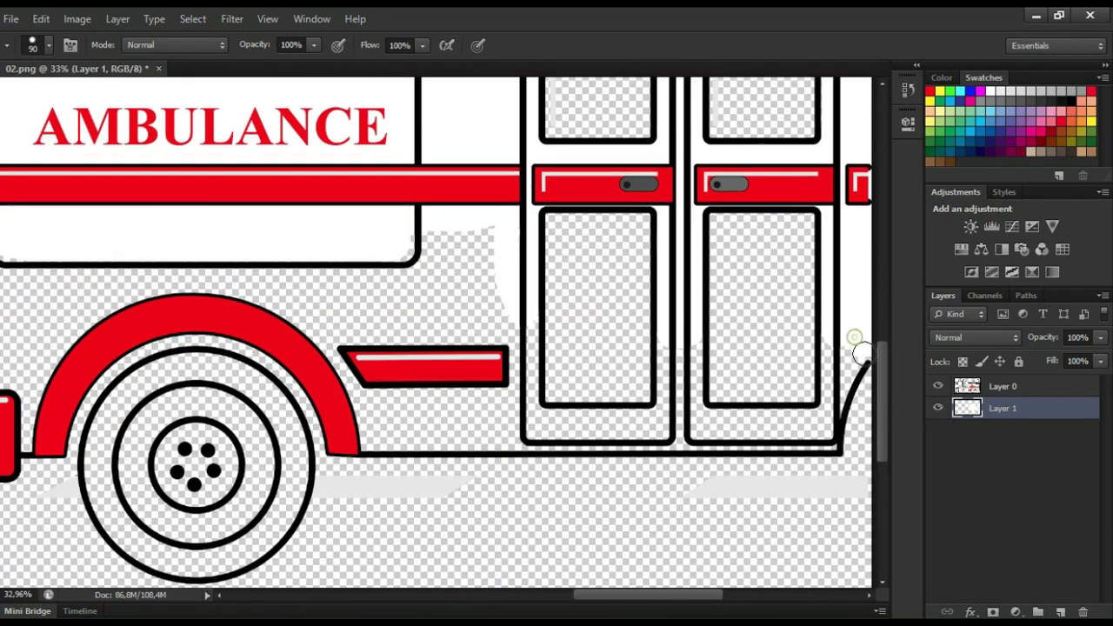
{"action": "mouse_move", "coordinate": [825, 442]}
{"action": "left_mouse_down"}
{"action": "mouse_move", "coordinate": [594, 439]}
{"action": "mouse_move", "coordinate": [530, 399]}
{"action": "mouse_move", "coordinate": [525, 339]}
{"action": "left_mouse_up"}
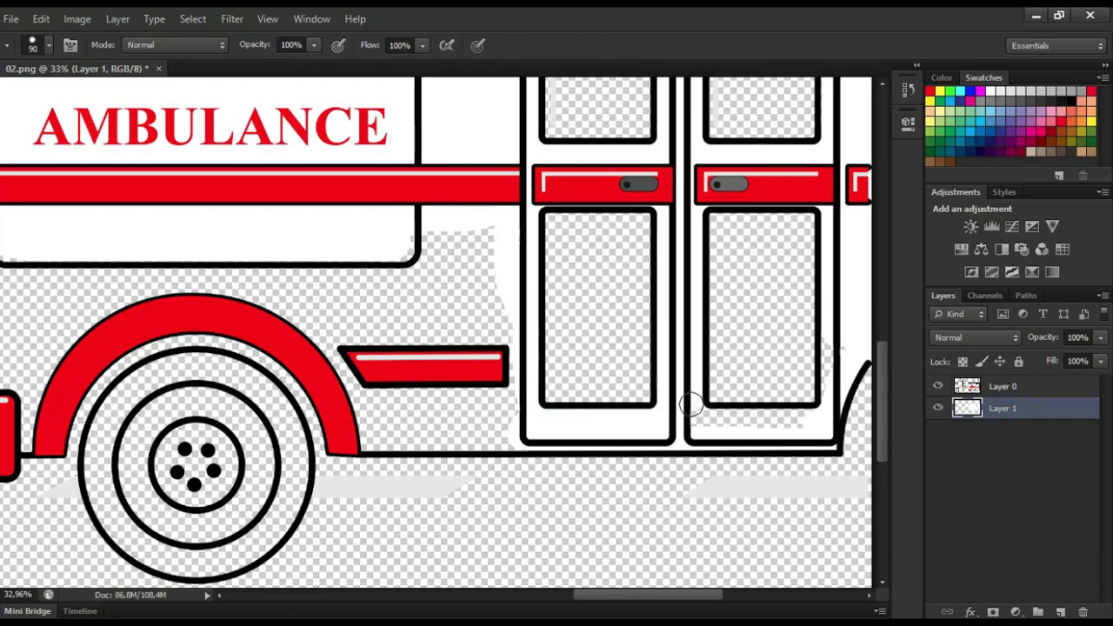
{"action": "left_click_drag", "start_coordinate": [691, 403], "coordinate": [831, 352]}
{"action": "mouse_move", "coordinate": [512, 312]}
{"action": "left_mouse_down"}
{"action": "mouse_move", "coordinate": [520, 438]}
{"action": "mouse_move", "coordinate": [371, 443]}
{"action": "mouse_move", "coordinate": [306, 326]}
{"action": "mouse_move", "coordinate": [163, 292]}
{"action": "mouse_move", "coordinate": [19, 426]}
{"action": "mouse_move", "coordinate": [11, 280]}
{"action": "mouse_move", "coordinate": [30, 320]}
{"action": "mouse_move", "coordinate": [145, 269]}
{"action": "mouse_move", "coordinate": [349, 256]}
{"action": "mouse_move", "coordinate": [483, 288]}
{"action": "mouse_move", "coordinate": [295, 291]}
{"action": "mouse_move", "coordinate": [404, 347]}
{"action": "mouse_move", "coordinate": [468, 414]}
{"action": "mouse_move", "coordinate": [417, 400]}
{"action": "left_mouse_up"}
{"action": "key", "text": "bracketright"}
{"action": "key", "text": "bracketright"}
{"action": "key", "text": "bracketright"}
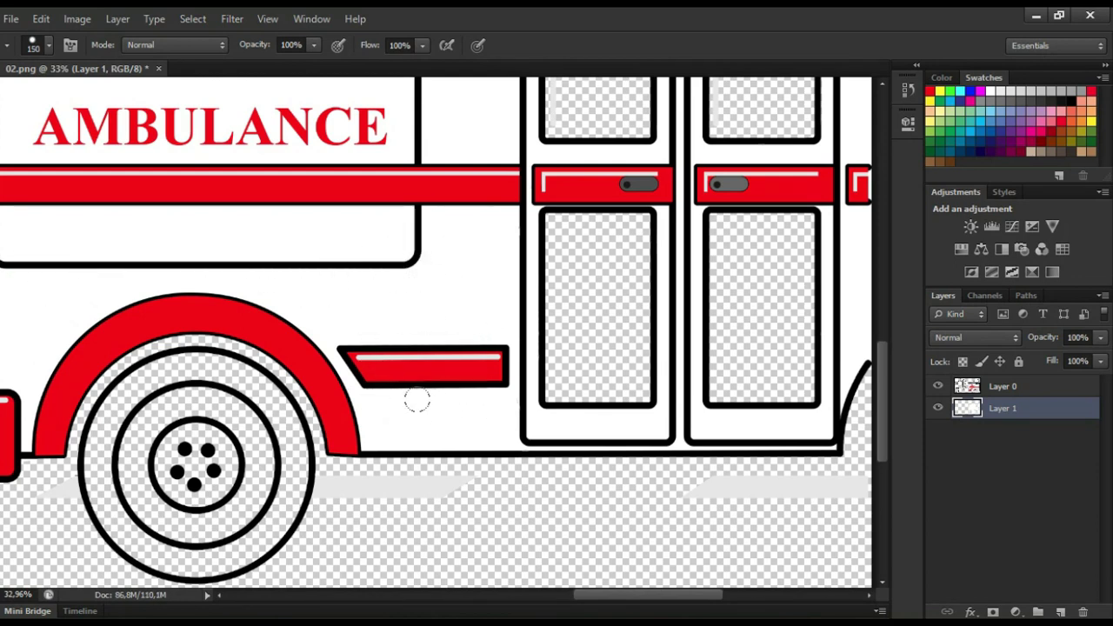
Paint the ambulance's rear edge beside the stretcher and its raised slanted tailgate white
{"action": "scroll", "coordinate": [489, 569], "scroll_direction": "left", "scroll_amount": 5}
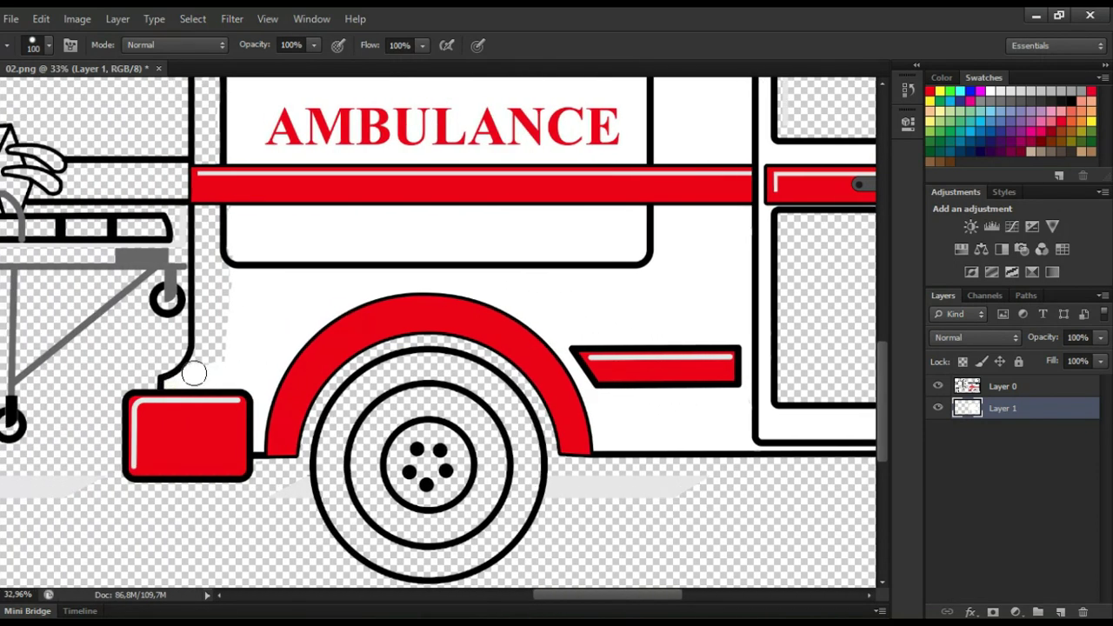
{"action": "left_click_drag", "start_coordinate": [194, 373], "coordinate": [206, 266]}
{"action": "left_click_drag", "start_coordinate": [883, 373], "coordinate": [882, 305]}
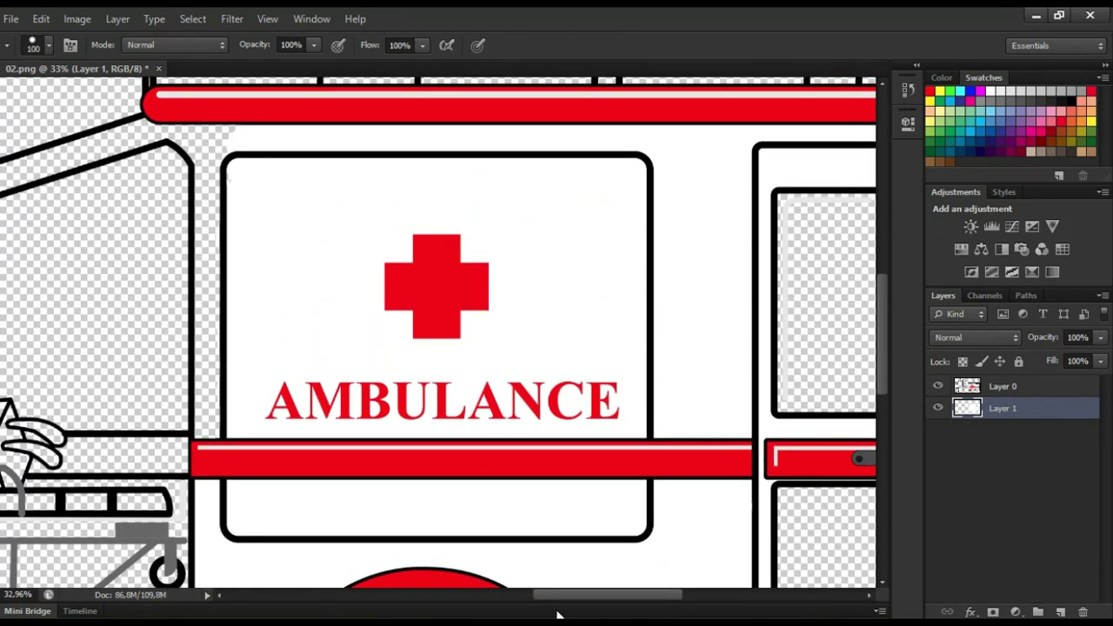
{"action": "left_click_drag", "start_coordinate": [556, 597], "coordinate": [502, 597]}
{"action": "left_click_drag", "start_coordinate": [511, 400], "coordinate": [512, 156]}
{"action": "left_click_drag", "start_coordinate": [442, 133], "coordinate": [32, 261]}
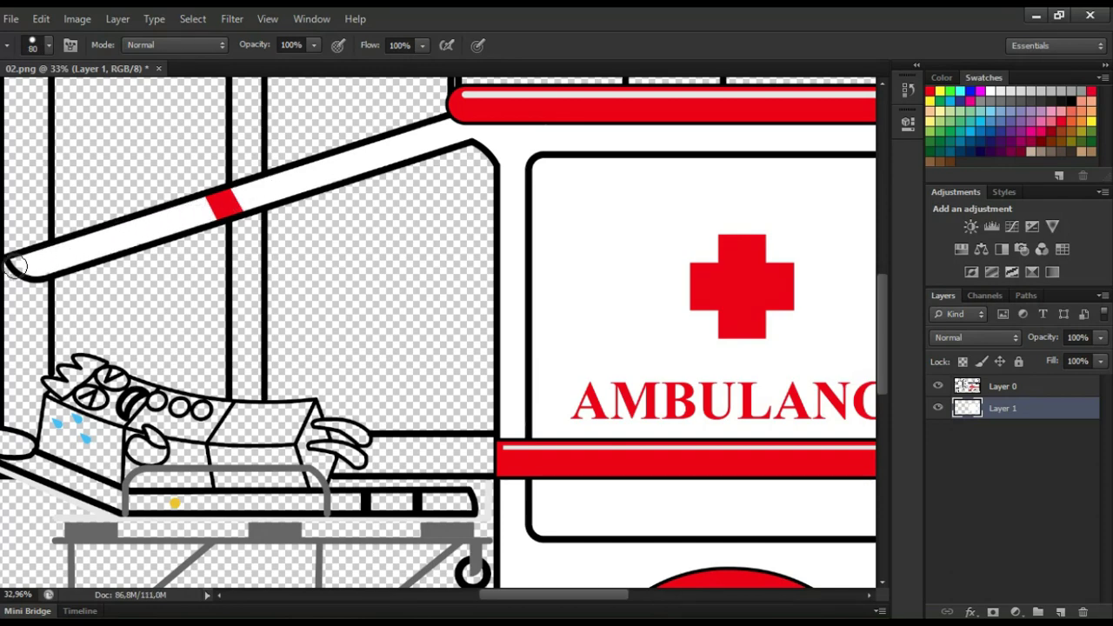
Fill the tyre ring of the ambulance wheel with solid black
{"action": "scroll", "coordinate": [391, 253], "scroll_direction": "down", "scroll_amount": 5}
{"action": "left_click_drag", "start_coordinate": [882, 376], "coordinate": [882, 403]}
{"action": "scroll", "coordinate": [654, 522], "scroll_direction": "up", "scroll_amount": 7}
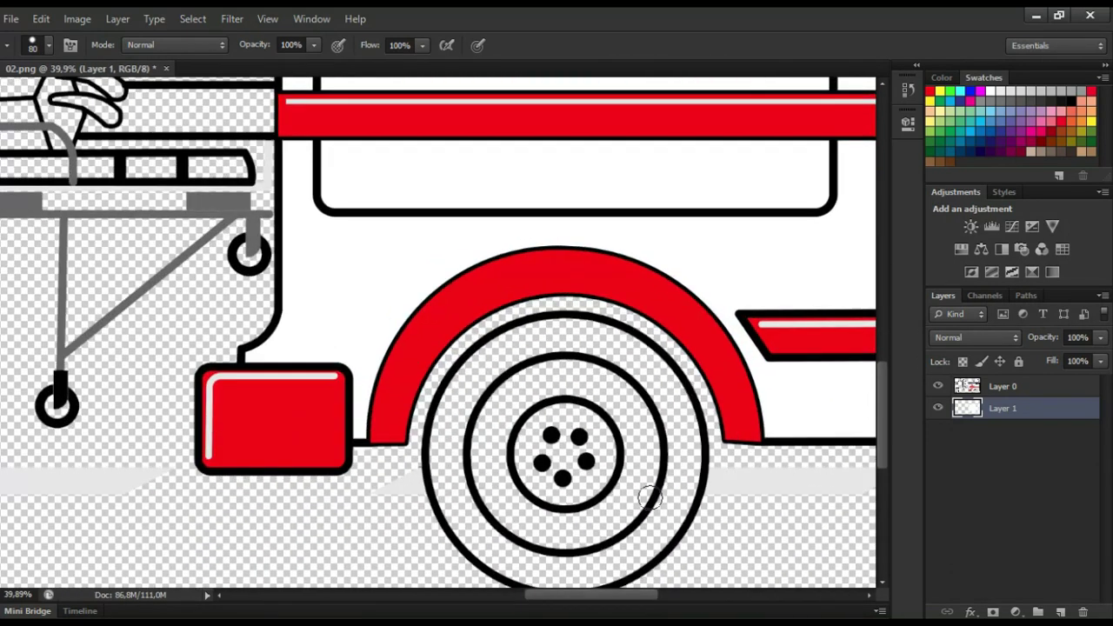
{"action": "mouse_move", "coordinate": [483, 359]}
{"action": "left_mouse_down"}
{"action": "mouse_move", "coordinate": [582, 328]}
{"action": "mouse_move", "coordinate": [648, 357]}
{"action": "mouse_move", "coordinate": [685, 421]}
{"action": "mouse_move", "coordinate": [661, 478]}
{"action": "left_mouse_up"}
{"action": "mouse_move", "coordinate": [667, 518]}
{"action": "left_mouse_down"}
{"action": "mouse_move", "coordinate": [628, 556]}
{"action": "mouse_move", "coordinate": [544, 574]}
{"action": "mouse_move", "coordinate": [513, 567]}
{"action": "mouse_move", "coordinate": [579, 548]}
{"action": "mouse_move", "coordinate": [503, 542]}
{"action": "mouse_move", "coordinate": [452, 491]}
{"action": "mouse_move", "coordinate": [444, 404]}
{"action": "mouse_move", "coordinate": [463, 375]}
{"action": "left_mouse_up"}
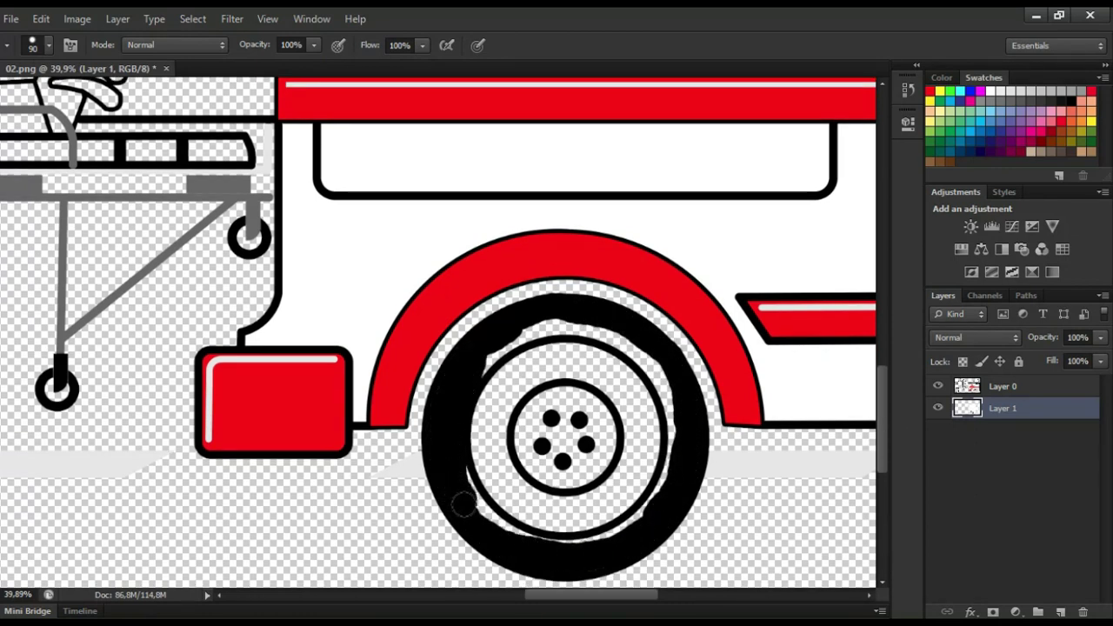
{"action": "mouse_move", "coordinate": [522, 328]}
{"action": "left_mouse_down"}
{"action": "mouse_move", "coordinate": [602, 326]}
{"action": "mouse_move", "coordinate": [663, 386]}
{"action": "mouse_move", "coordinate": [676, 448]}
{"action": "left_mouse_up"}
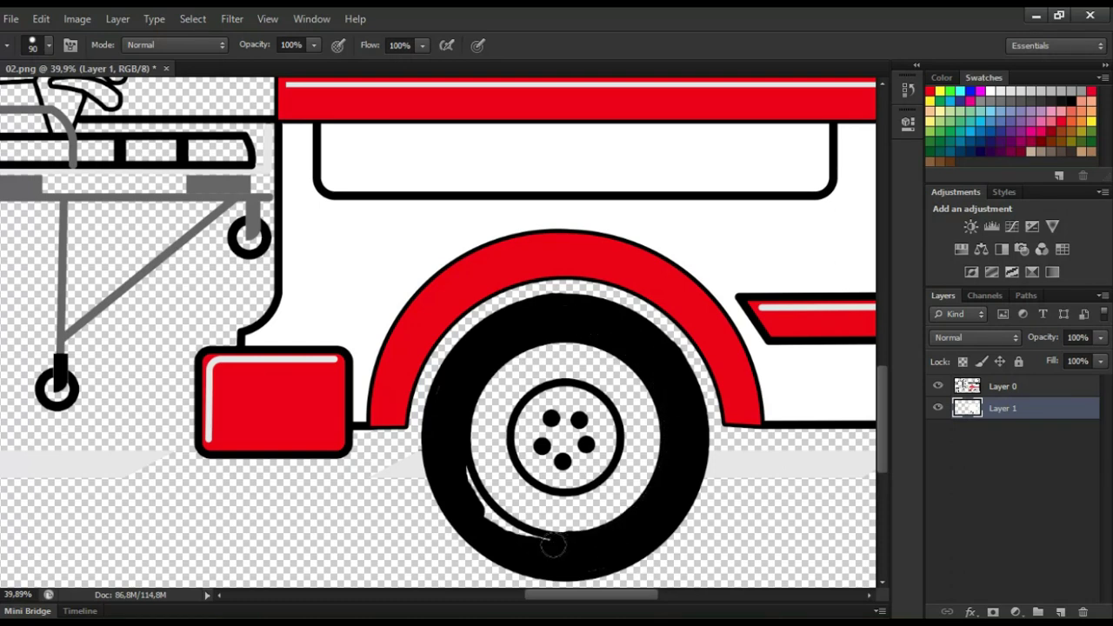
Create a new layer below Layer 1 and paint the wheel rim light grey and its hub darker grey on it
{"action": "left_click", "coordinate": [1061, 612]}
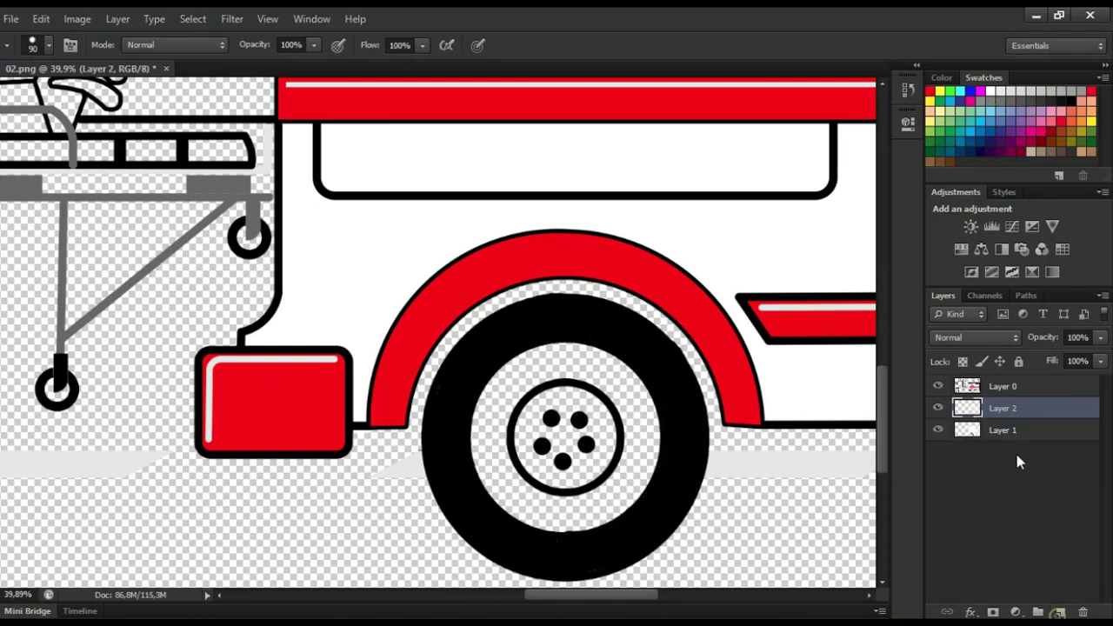
{"action": "left_click_drag", "start_coordinate": [1016, 408], "coordinate": [1016, 439]}
{"action": "key", "text": "bracketright"}
{"action": "key", "text": "bracketright"}
{"action": "mouse_move", "coordinate": [527, 383]}
{"action": "left_mouse_down"}
{"action": "mouse_move", "coordinate": [597, 361]}
{"action": "mouse_move", "coordinate": [627, 467]}
{"action": "mouse_move", "coordinate": [532, 504]}
{"action": "mouse_move", "coordinate": [495, 374]}
{"action": "left_mouse_up"}
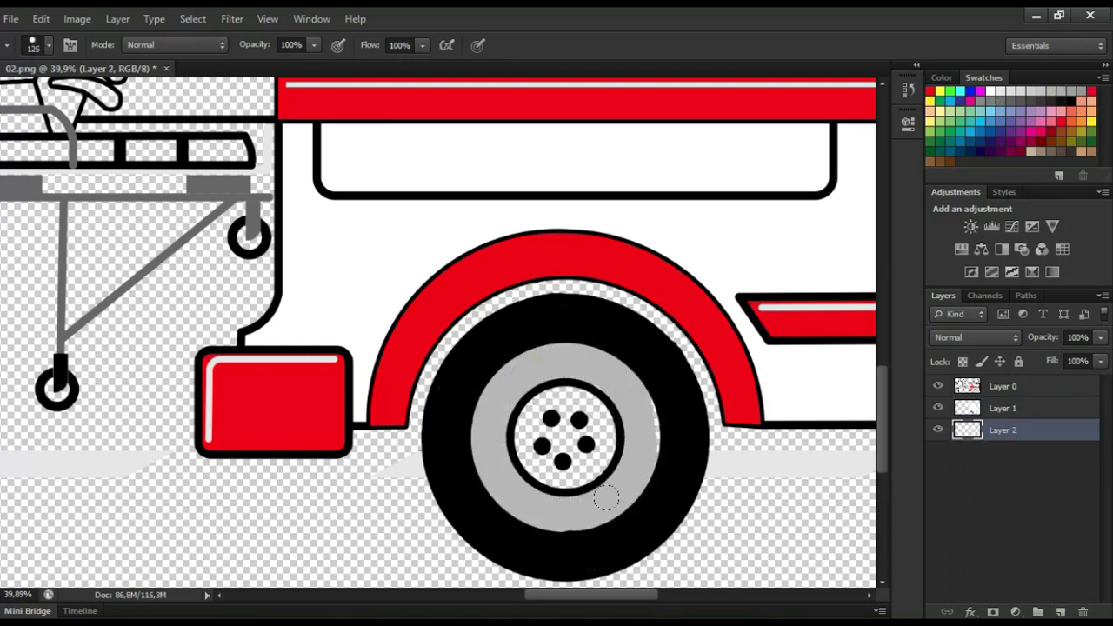
{"action": "left_click", "coordinate": [981, 100]}
{"action": "mouse_move", "coordinate": [563, 405]}
{"action": "left_mouse_down"}
{"action": "mouse_move", "coordinate": [595, 434]}
{"action": "mouse_move", "coordinate": [536, 412]}
{"action": "mouse_move", "coordinate": [566, 437]}
{"action": "left_mouse_up"}
Fill the upper and lower panes of both ambulance doors with the sampled light blue on Layer 2
{"action": "scroll", "coordinate": [381, 327], "scroll_direction": "down", "scroll_amount": 3}
{"action": "left_click_drag", "start_coordinate": [553, 594], "coordinate": [596, 597]}
{"action": "scroll", "coordinate": [879, 370], "scroll_direction": "up", "scroll_amount": 5}
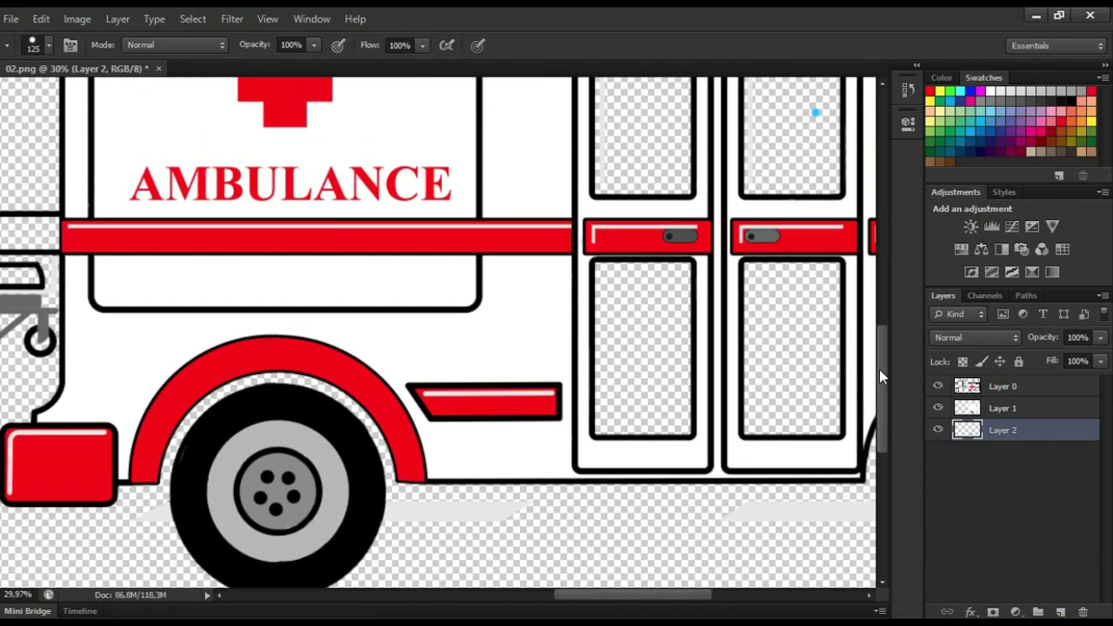
{"action": "key", "text": "i"}
{"action": "key", "text": "b"}
{"action": "mouse_move", "coordinate": [837, 296]}
{"action": "left_mouse_down"}
{"action": "mouse_move", "coordinate": [835, 113]}
{"action": "mouse_move", "coordinate": [756, 107]}
{"action": "mouse_move", "coordinate": [750, 209]}
{"action": "mouse_move", "coordinate": [799, 286]}
{"action": "mouse_move", "coordinate": [764, 265]}
{"action": "mouse_move", "coordinate": [833, 237]}
{"action": "mouse_move", "coordinate": [784, 210]}
{"action": "mouse_move", "coordinate": [825, 191]}
{"action": "mouse_move", "coordinate": [766, 170]}
{"action": "mouse_move", "coordinate": [783, 117]}
{"action": "left_mouse_up"}
{"action": "mouse_move", "coordinate": [674, 109]}
{"action": "left_mouse_down"}
{"action": "mouse_move", "coordinate": [605, 106]}
{"action": "mouse_move", "coordinate": [676, 288]}
{"action": "mouse_move", "coordinate": [666, 238]}
{"action": "mouse_move", "coordinate": [629, 179]}
{"action": "mouse_move", "coordinate": [636, 140]}
{"action": "mouse_move", "coordinate": [689, 124]}
{"action": "left_mouse_up"}
{"action": "mouse_move", "coordinate": [753, 374]}
{"action": "left_mouse_down"}
{"action": "mouse_move", "coordinate": [831, 378]}
{"action": "mouse_move", "coordinate": [831, 499]}
{"action": "mouse_move", "coordinate": [768, 537]}
{"action": "mouse_move", "coordinate": [813, 520]}
{"action": "mouse_move", "coordinate": [805, 493]}
{"action": "mouse_move", "coordinate": [753, 441]}
{"action": "mouse_move", "coordinate": [826, 384]}
{"action": "mouse_move", "coordinate": [650, 371]}
{"action": "mouse_move", "coordinate": [604, 441]}
{"action": "mouse_move", "coordinate": [638, 532]}
{"action": "mouse_move", "coordinate": [615, 520]}
{"action": "mouse_move", "coordinate": [636, 429]}
{"action": "mouse_move", "coordinate": [657, 412]}
{"action": "mouse_move", "coordinate": [644, 385]}
{"action": "left_mouse_up"}
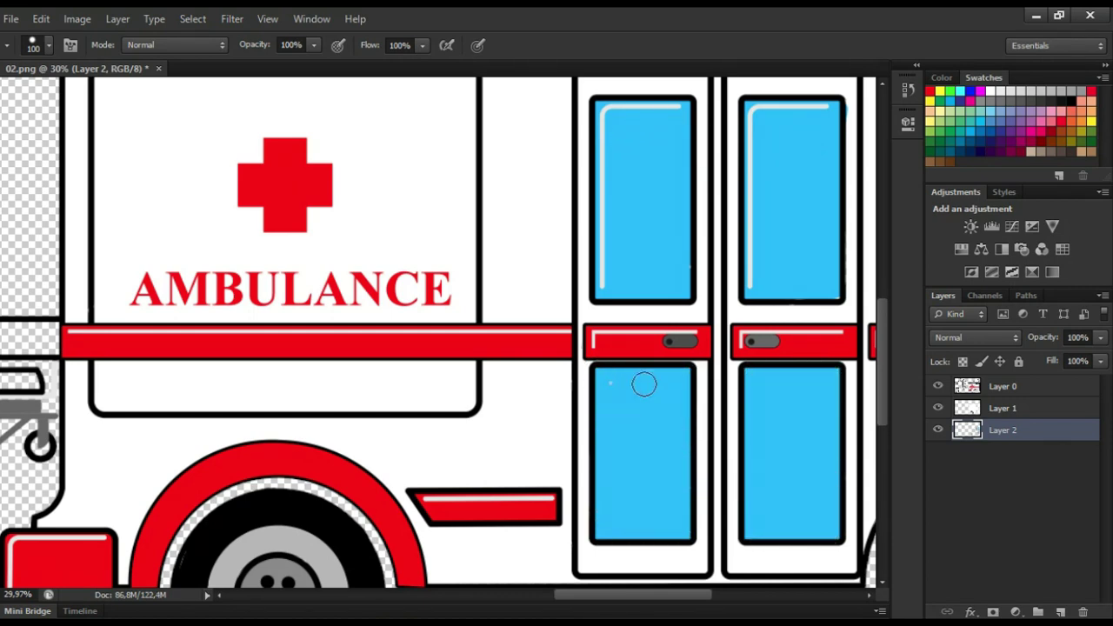
Fill the spiky hair of the character lying on the stretcher with red on Layer 1, using a small brush
{"action": "scroll", "coordinate": [700, 347], "scroll_direction": "down", "scroll_amount": 4}
{"action": "left_click_drag", "start_coordinate": [598, 595], "coordinate": [538, 596]}
{"action": "scroll", "coordinate": [338, 296], "scroll_direction": "up", "scroll_amount": 10}
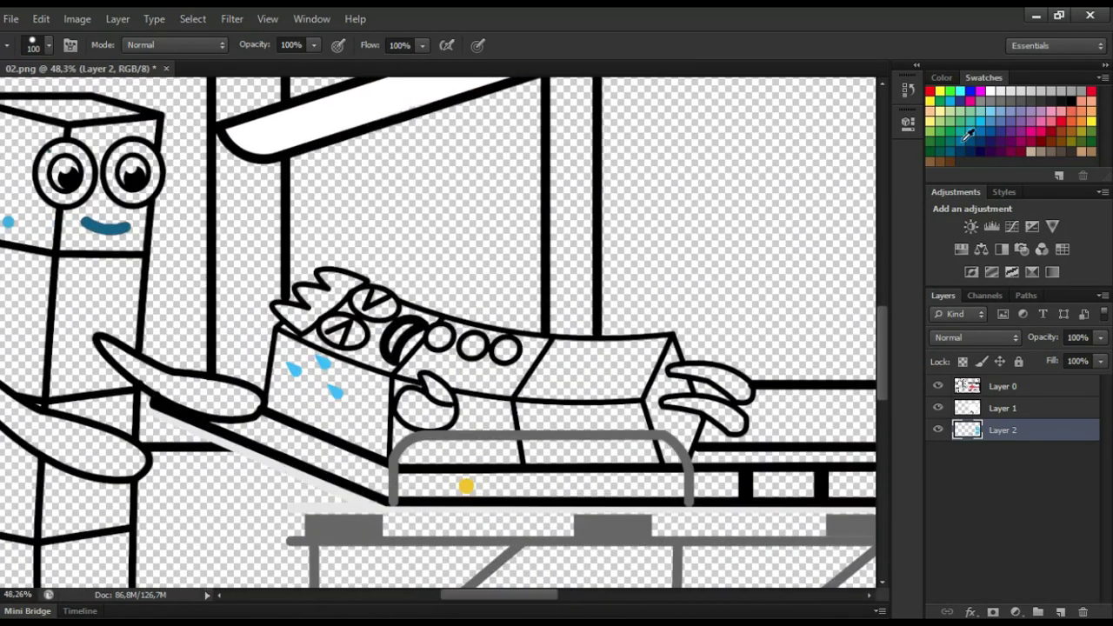
{"action": "left_click", "coordinate": [1004, 404]}
{"action": "key", "text": "bracketleft"}
{"action": "key", "text": "bracketleft"}
{"action": "key", "text": "bracketleft"}
{"action": "key", "text": "bracketleft"}
{"action": "key", "text": "bracketleft"}
{"action": "scroll", "coordinate": [331, 276], "scroll_direction": "up", "scroll_amount": 2}
{"action": "scroll", "coordinate": [327, 277], "scroll_direction": "up", "scroll_amount": 4}
{"action": "key", "text": "bracketleft"}
{"action": "mouse_move", "coordinate": [322, 275]}
{"action": "left_mouse_down"}
{"action": "mouse_move", "coordinate": [371, 302]}
{"action": "mouse_move", "coordinate": [305, 355]}
{"action": "mouse_move", "coordinate": [260, 359]}
{"action": "left_mouse_up"}
{"action": "mouse_move", "coordinate": [285, 313]}
{"action": "left_mouse_down"}
{"action": "mouse_move", "coordinate": [321, 315]}
{"action": "mouse_move", "coordinate": [322, 275]}
{"action": "left_mouse_up"}
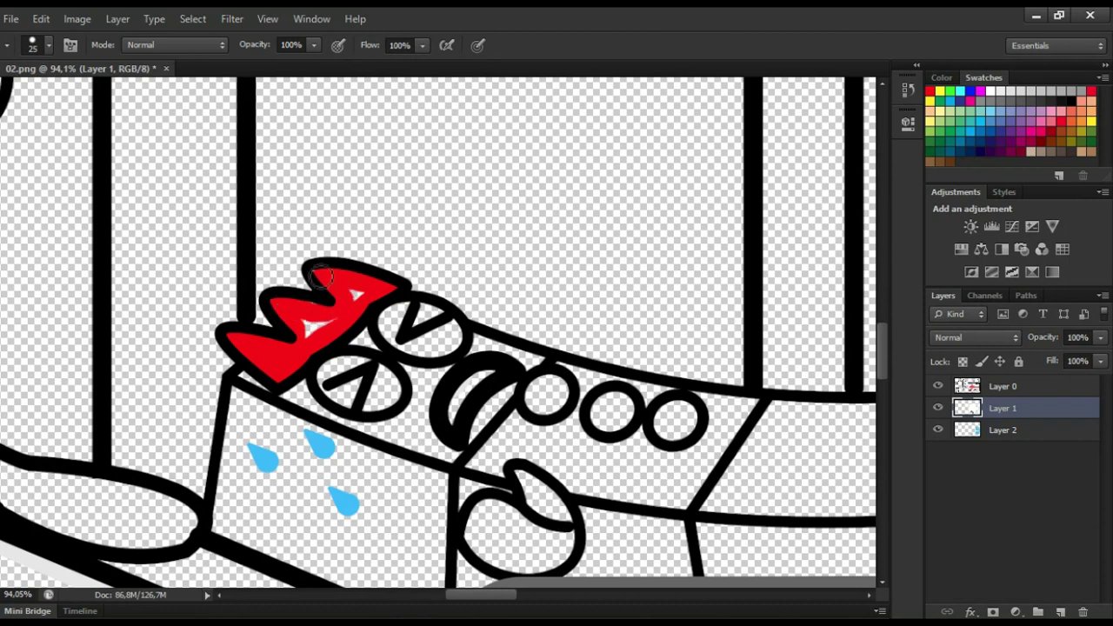
Fill the lying character's three round spots and hand with red and both closed eyes with peach
{"action": "left_click_drag", "start_coordinate": [539, 388], "coordinate": [678, 423]}
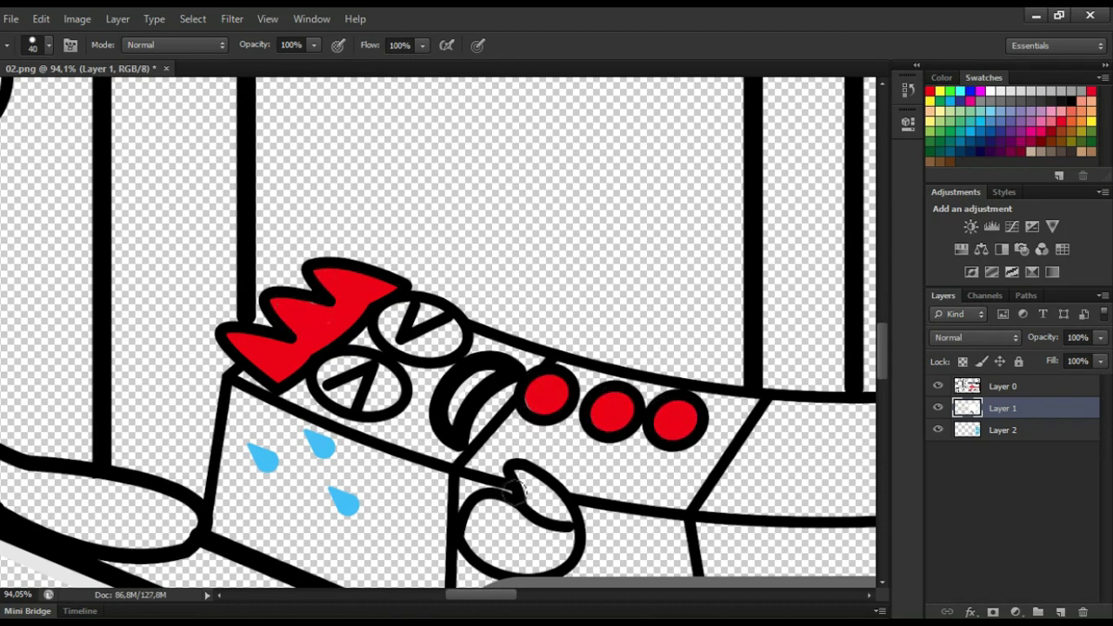
{"action": "mouse_move", "coordinate": [517, 474]}
{"action": "left_mouse_down"}
{"action": "mouse_move", "coordinate": [564, 512]}
{"action": "mouse_move", "coordinate": [530, 565]}
{"action": "mouse_move", "coordinate": [476, 522]}
{"action": "left_mouse_up"}
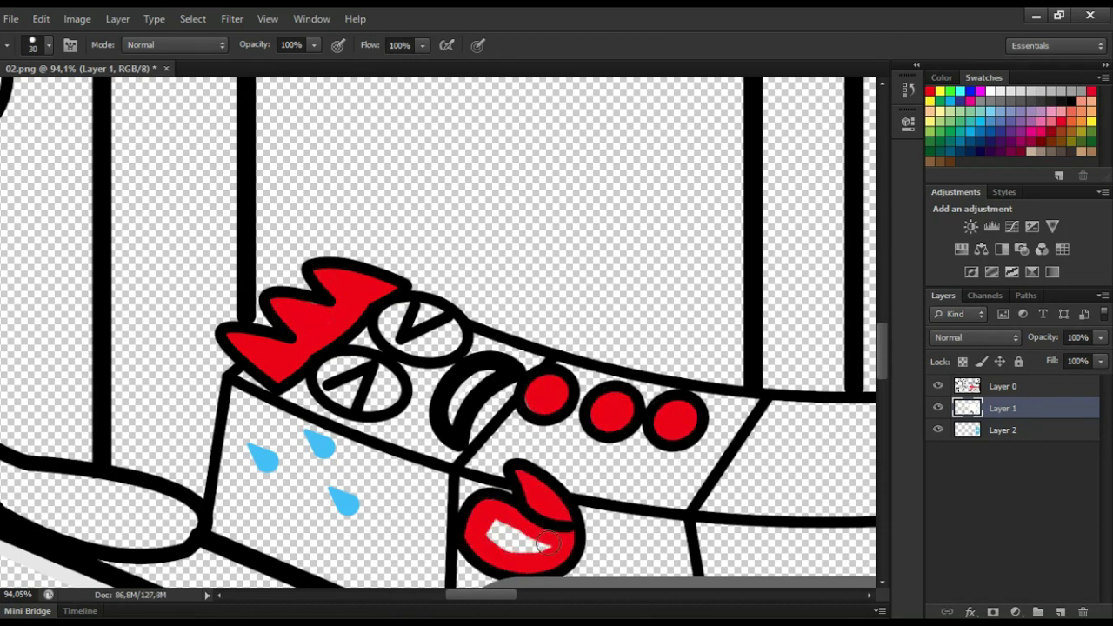
{"action": "left_click_drag", "start_coordinate": [546, 541], "coordinate": [521, 537]}
{"action": "left_click_drag", "start_coordinate": [406, 314], "coordinate": [390, 319]}
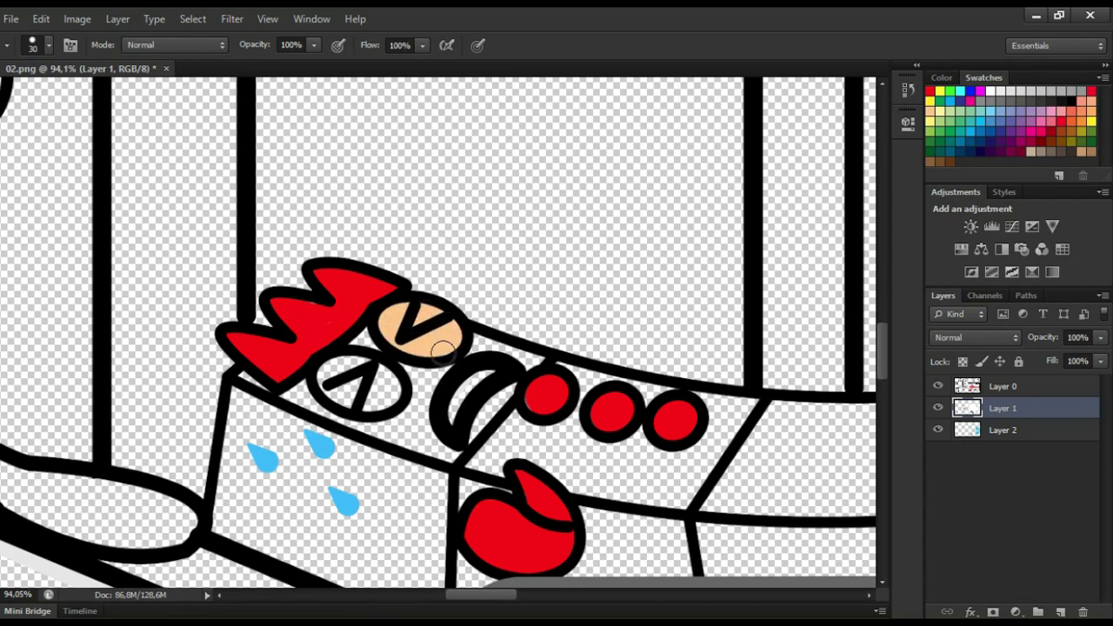
{"action": "mouse_move", "coordinate": [373, 369]}
{"action": "left_mouse_down"}
{"action": "mouse_move", "coordinate": [350, 399]}
{"action": "mouse_move", "coordinate": [379, 392]}
{"action": "left_mouse_up"}
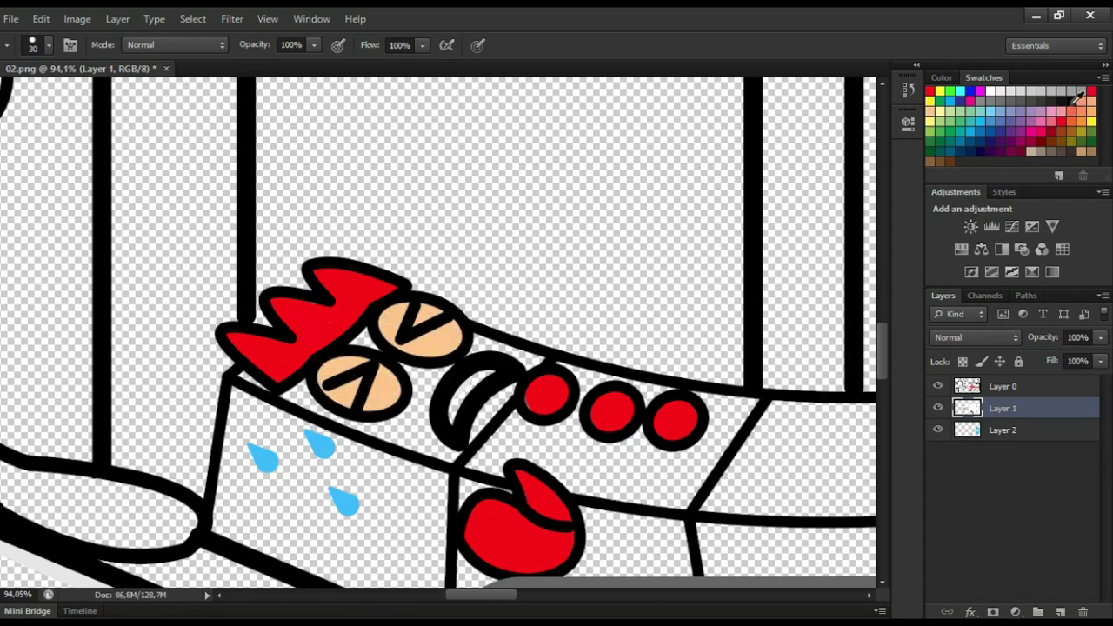
On Layer 2, fill the lying character's open mouth black and its head and front body blocks yellow
{"action": "left_click", "coordinate": [1009, 426]}
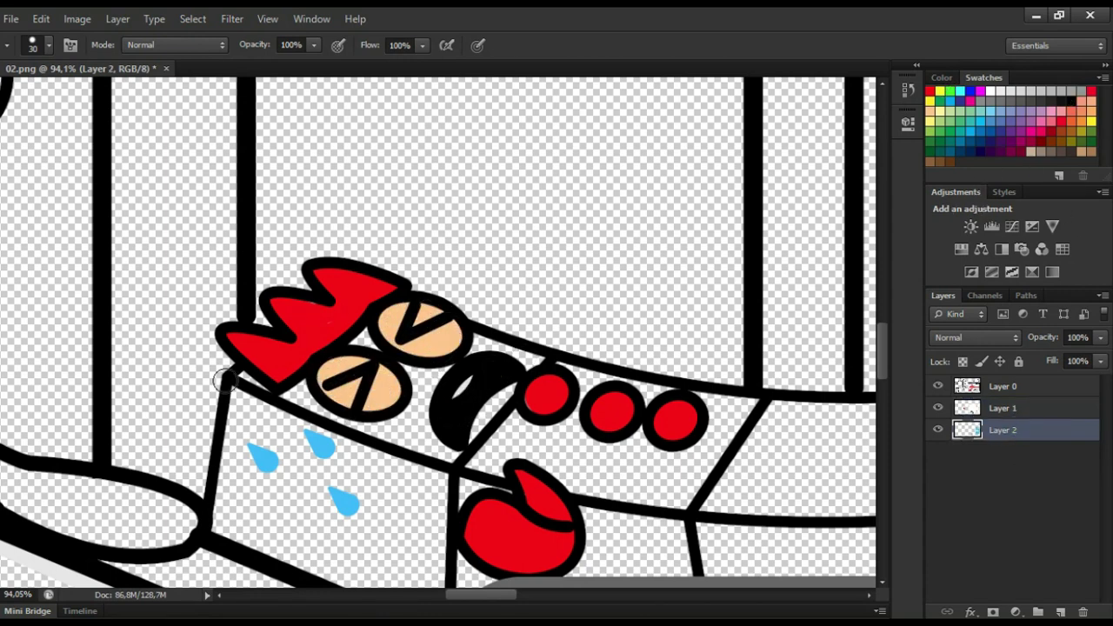
{"action": "scroll", "coordinate": [225, 380], "scroll_direction": "down", "scroll_amount": 2}
{"action": "mouse_move", "coordinate": [237, 287]}
{"action": "left_mouse_down"}
{"action": "mouse_move", "coordinate": [271, 456]}
{"action": "mouse_move", "coordinate": [431, 522]}
{"action": "mouse_move", "coordinate": [278, 422]}
{"action": "mouse_move", "coordinate": [360, 325]}
{"action": "mouse_move", "coordinate": [428, 426]}
{"action": "mouse_move", "coordinate": [584, 294]}
{"action": "mouse_move", "coordinate": [437, 455]}
{"action": "mouse_move", "coordinate": [525, 514]}
{"action": "mouse_move", "coordinate": [713, 435]}
{"action": "mouse_move", "coordinate": [695, 313]}
{"action": "mouse_move", "coordinate": [820, 360]}
{"action": "mouse_move", "coordinate": [824, 473]}
{"action": "mouse_move", "coordinate": [731, 526]}
{"action": "left_mouse_up"}
{"action": "key", "text": "bracketright"}
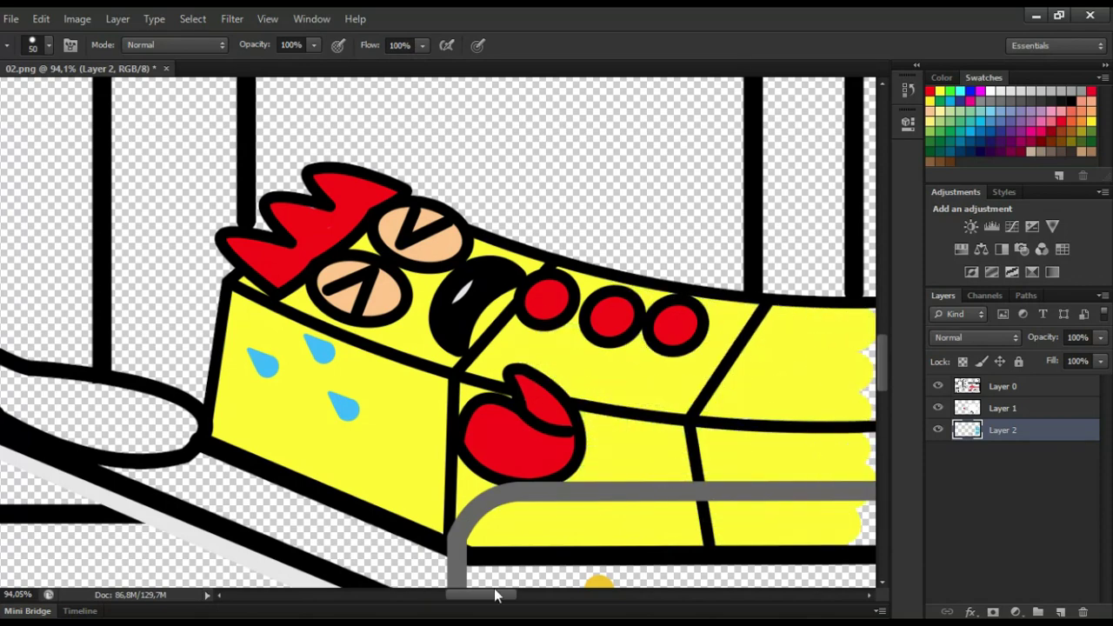
Fill the lying character's two feet with red on Layer 1
{"action": "left_click_drag", "start_coordinate": [498, 594], "coordinate": [532, 597]}
{"action": "key", "text": "alt+bracketright"}
{"action": "mouse_move", "coordinate": [609, 365]}
{"action": "left_mouse_down"}
{"action": "mouse_move", "coordinate": [739, 401]}
{"action": "mouse_move", "coordinate": [609, 422]}
{"action": "mouse_move", "coordinate": [729, 469]}
{"action": "mouse_move", "coordinate": [635, 444]}
{"action": "left_mouse_up"}
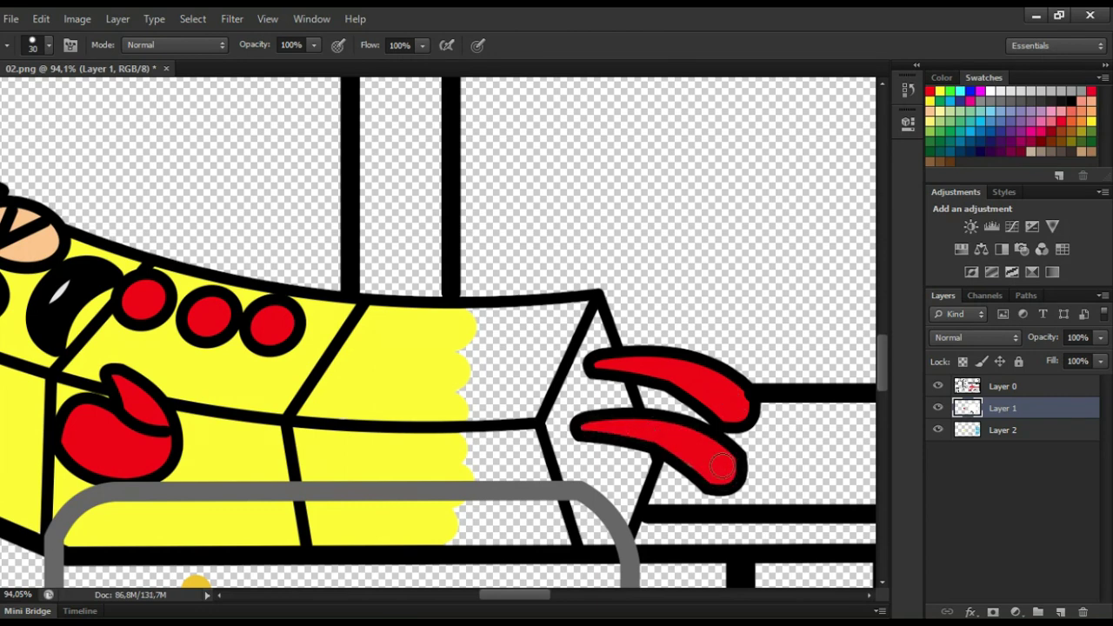
Fill the remaining body blocks near the lying character's feet with yellow on Layer 2
{"action": "key", "text": "alt+bracketleft"}
{"action": "key", "text": "bracketright"}
{"action": "mouse_move", "coordinate": [441, 326]}
{"action": "left_mouse_down"}
{"action": "mouse_move", "coordinate": [557, 315]}
{"action": "mouse_move", "coordinate": [608, 380]}
{"action": "mouse_move", "coordinate": [635, 461]}
{"action": "mouse_move", "coordinate": [615, 514]}
{"action": "mouse_move", "coordinate": [534, 529]}
{"action": "mouse_move", "coordinate": [612, 487]}
{"action": "mouse_move", "coordinate": [508, 444]}
{"action": "mouse_move", "coordinate": [579, 407]}
{"action": "mouse_move", "coordinate": [475, 331]}
{"action": "left_mouse_up"}
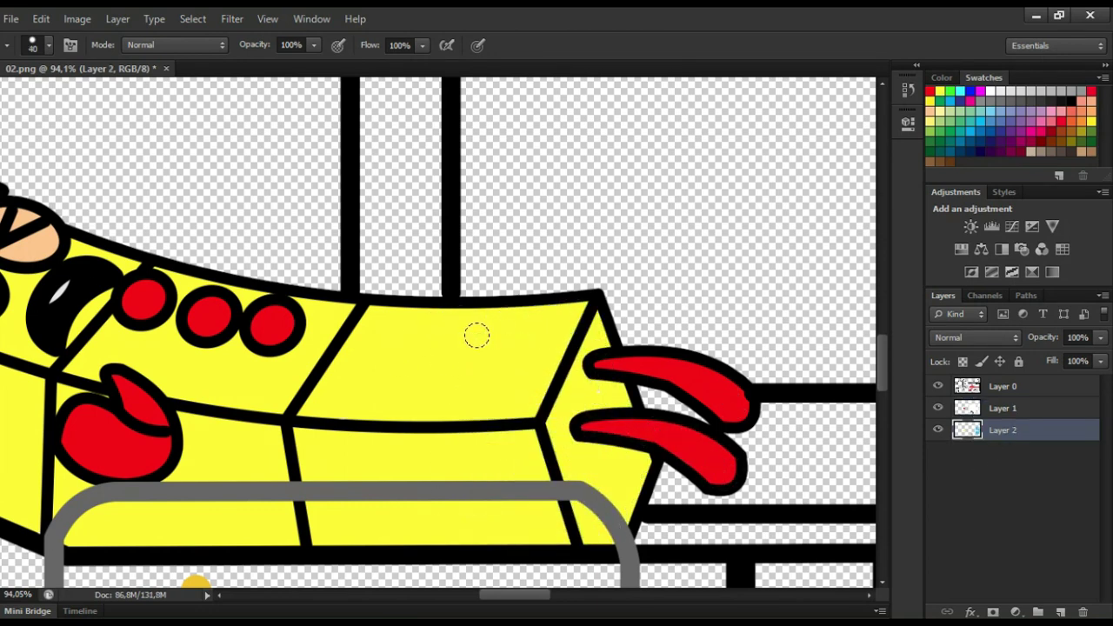
Fill the rings around both eyes of the standing character with dark blue on Layer 1
{"action": "scroll", "coordinate": [585, 404], "scroll_direction": "down", "scroll_amount": 5}
{"action": "scroll", "coordinate": [585, 403], "scroll_direction": "down", "scroll_amount": 2}
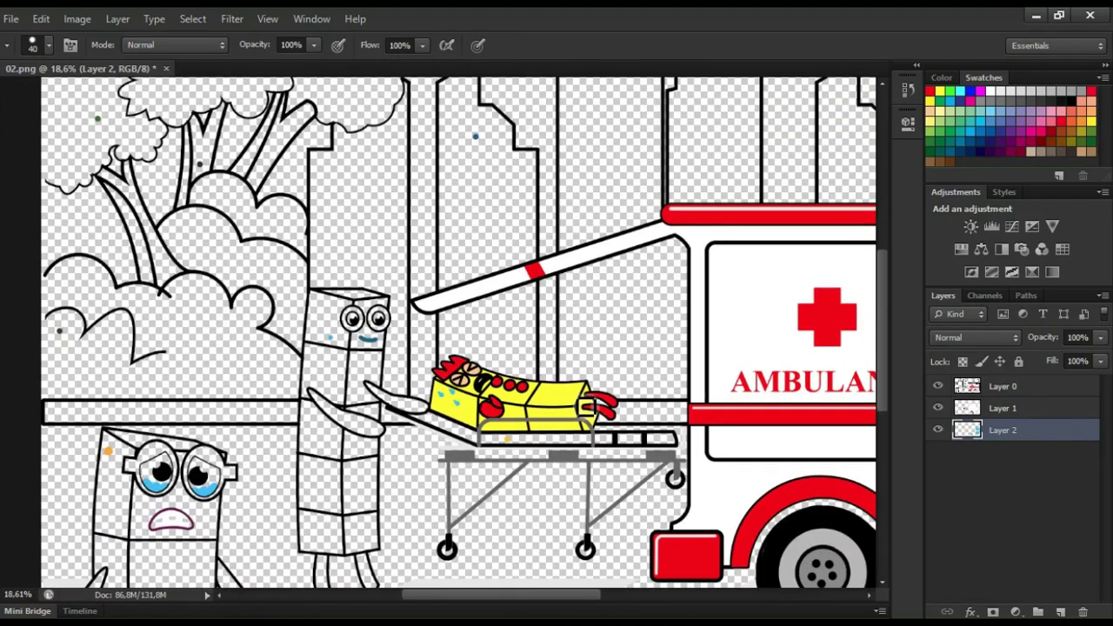
{"action": "scroll", "coordinate": [348, 314], "scroll_direction": "up", "scroll_amount": 6}
{"action": "left_click", "coordinate": [1038, 410]}
{"action": "scroll", "coordinate": [338, 296], "scroll_direction": "up", "scroll_amount": 2}
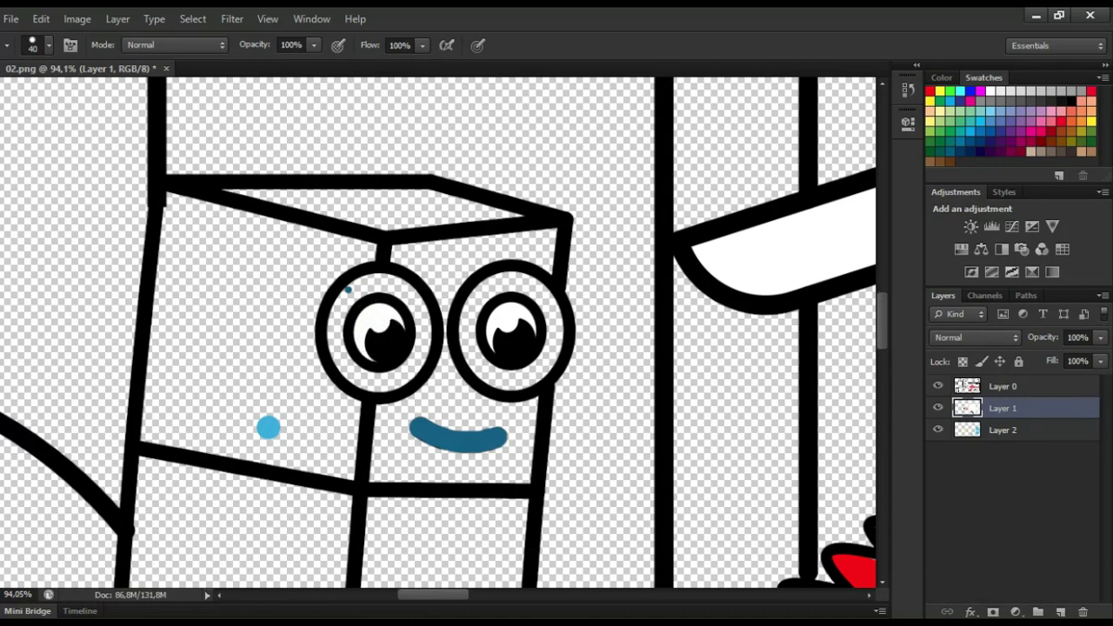
{"action": "key", "text": "bracketleft"}
{"action": "mouse_move", "coordinate": [346, 300]}
{"action": "left_mouse_down"}
{"action": "mouse_move", "coordinate": [398, 290]}
{"action": "mouse_move", "coordinate": [421, 321]}
{"action": "mouse_move", "coordinate": [352, 388]}
{"action": "mouse_move", "coordinate": [346, 296]}
{"action": "left_mouse_up"}
{"action": "mouse_move", "coordinate": [491, 285]}
{"action": "left_mouse_down"}
{"action": "mouse_move", "coordinate": [549, 298]}
{"action": "mouse_move", "coordinate": [503, 378]}
{"action": "mouse_move", "coordinate": [483, 285]}
{"action": "left_mouse_up"}
Fill both outstretched arms of the standing character with the same dark blue
{"action": "scroll", "coordinate": [546, 277], "scroll_direction": "down", "scroll_amount": 4}
{"action": "left_click_drag", "start_coordinate": [883, 358], "coordinate": [884, 382]}
{"action": "key", "text": "bracketright"}
{"action": "key", "text": "bracketright"}
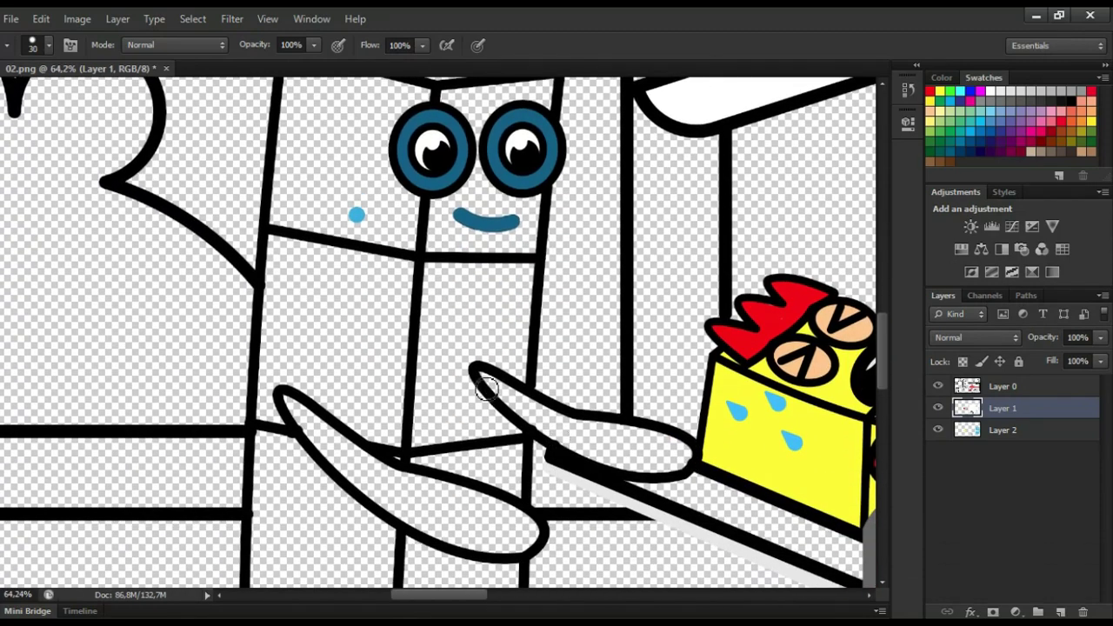
{"action": "mouse_move", "coordinate": [570, 417]}
{"action": "left_mouse_down"}
{"action": "mouse_move", "coordinate": [674, 470]}
{"action": "mouse_move", "coordinate": [609, 452]}
{"action": "mouse_move", "coordinate": [497, 388]}
{"action": "left_mouse_up"}
{"action": "key", "text": "bracketright"}
{"action": "key", "text": "bracketright"}
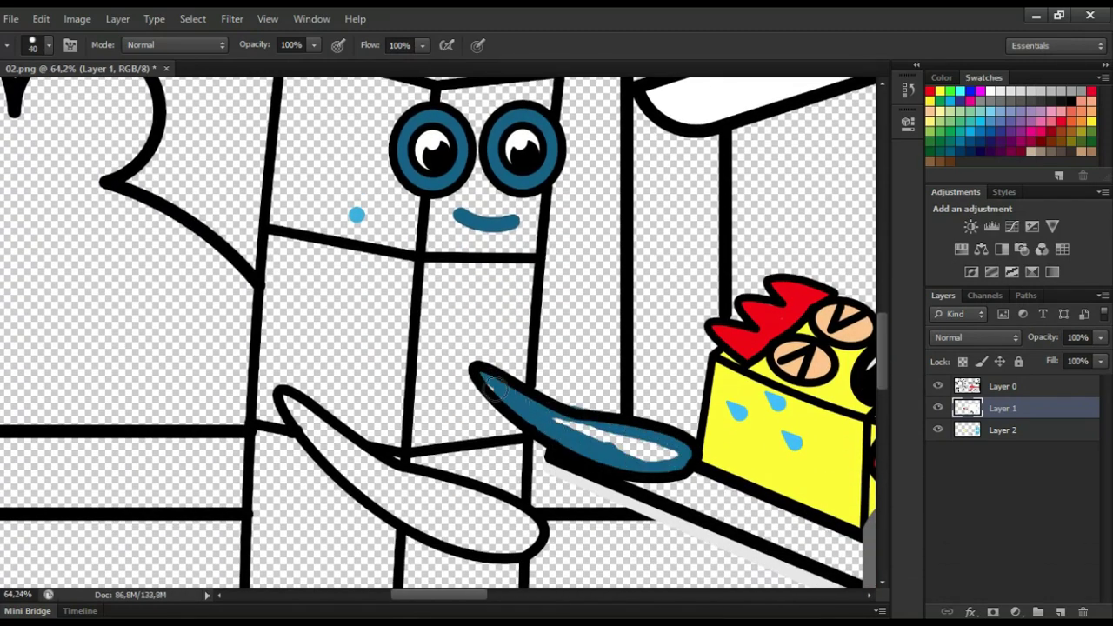
{"action": "mouse_move", "coordinate": [293, 402]}
{"action": "left_mouse_down"}
{"action": "mouse_move", "coordinate": [348, 452]}
{"action": "mouse_move", "coordinate": [512, 521]}
{"action": "mouse_move", "coordinate": [440, 538]}
{"action": "mouse_move", "coordinate": [312, 432]}
{"action": "mouse_move", "coordinate": [497, 524]}
{"action": "left_mouse_up"}
Sample the light blue colour spot and paint the standing character's head and upper body blocks with it on Layer 2
{"action": "scroll", "coordinate": [587, 393], "scroll_direction": "down", "scroll_amount": 2}
{"action": "left_click_drag", "start_coordinate": [884, 365], "coordinate": [886, 349]}
{"action": "left_click", "coordinate": [1003, 430]}
{"action": "left_click", "coordinate": [398, 323], "text": "alt"}
{"action": "key", "text": "bracketright"}
{"action": "key", "text": "bracketright"}
{"action": "mouse_move", "coordinate": [369, 202]}
{"action": "left_mouse_down"}
{"action": "mouse_move", "coordinate": [485, 196]}
{"action": "mouse_move", "coordinate": [541, 226]}
{"action": "mouse_move", "coordinate": [494, 235]}
{"action": "mouse_move", "coordinate": [496, 264]}
{"action": "mouse_move", "coordinate": [430, 298]}
{"action": "mouse_move", "coordinate": [531, 343]}
{"action": "mouse_move", "coordinate": [392, 382]}
{"action": "mouse_move", "coordinate": [504, 418]}
{"action": "mouse_move", "coordinate": [494, 467]}
{"action": "mouse_move", "coordinate": [422, 504]}
{"action": "mouse_move", "coordinate": [339, 306]}
{"action": "mouse_move", "coordinate": [351, 325]}
{"action": "mouse_move", "coordinate": [323, 467]}
{"action": "mouse_move", "coordinate": [524, 385]}
{"action": "mouse_move", "coordinate": [520, 495]}
{"action": "left_mouse_up"}
{"action": "key", "text": "bracketright"}
{"action": "key", "text": "bracketright"}
{"action": "key", "text": "bracketleft"}
{"action": "key", "text": "bracketleft"}
Fill the standing character's lower body blocks, below and behind the arms, with light blue
{"action": "left_click_drag", "start_coordinate": [885, 372], "coordinate": [889, 425]}
{"action": "scroll", "coordinate": [889, 408], "scroll_direction": "down", "scroll_amount": 1}
{"action": "key", "text": "bracketright"}
{"action": "key", "text": "bracketright"}
{"action": "key", "text": "bracketright"}
{"action": "key", "text": "bracketright"}
{"action": "key", "text": "bracketright"}
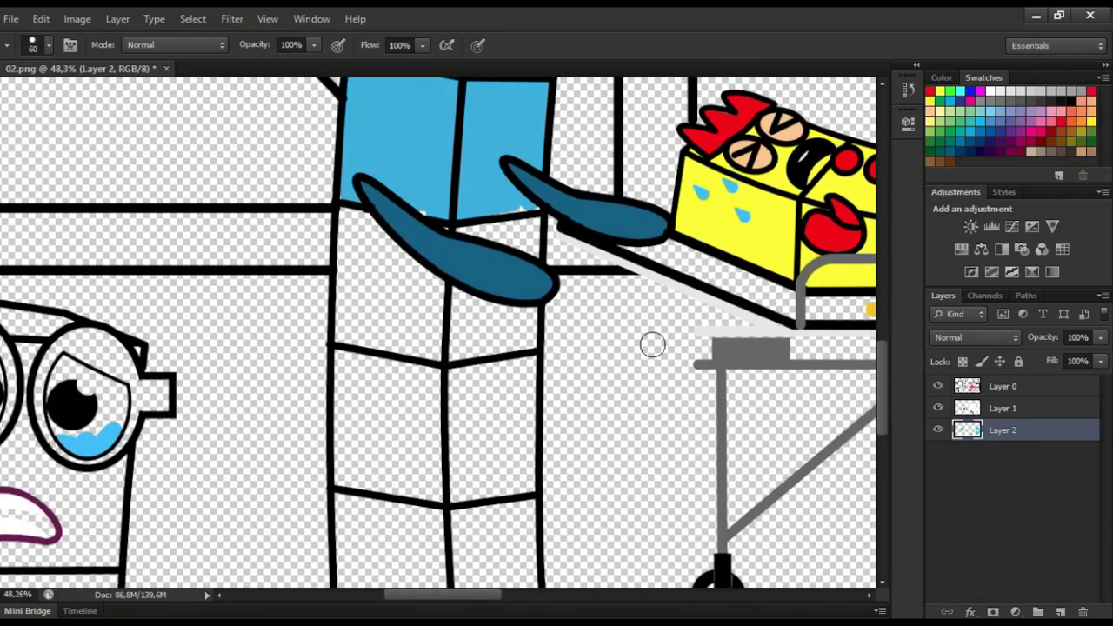
{"action": "mouse_move", "coordinate": [527, 230]}
{"action": "left_mouse_down"}
{"action": "mouse_move", "coordinate": [482, 263]}
{"action": "mouse_move", "coordinate": [499, 321]}
{"action": "mouse_move", "coordinate": [436, 339]}
{"action": "mouse_move", "coordinate": [391, 425]}
{"action": "mouse_move", "coordinate": [487, 470]}
{"action": "mouse_move", "coordinate": [400, 522]}
{"action": "mouse_move", "coordinate": [435, 561]}
{"action": "left_mouse_up"}
{"action": "scroll", "coordinate": [884, 409], "scroll_direction": "down", "scroll_amount": 2}
{"action": "scroll", "coordinate": [884, 408], "scroll_direction": "down", "scroll_amount": 1}
{"action": "left_click_drag", "start_coordinate": [383, 522], "coordinate": [464, 503]}
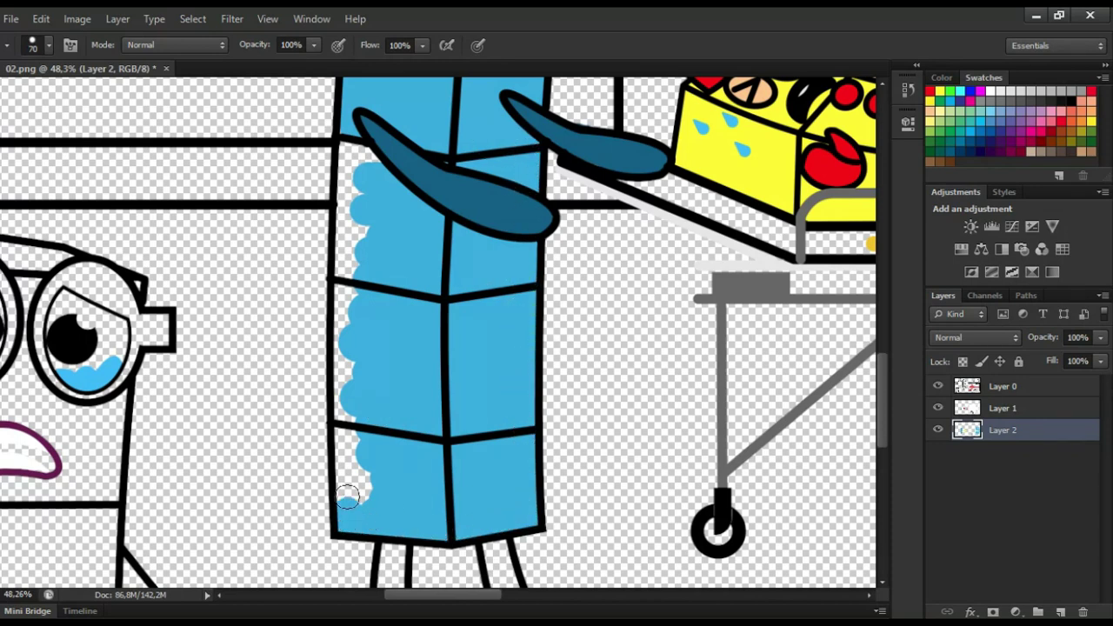
{"action": "left_click_drag", "start_coordinate": [347, 496], "coordinate": [347, 161]}
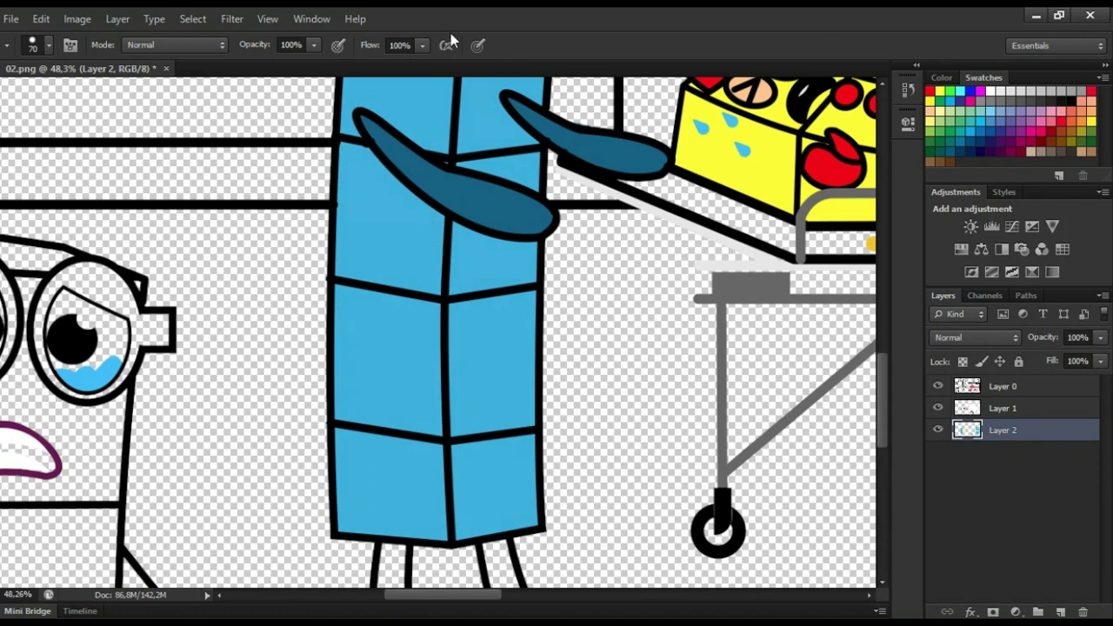
Fill both legs of the standing character with the arms' dark blue on Layer 1
{"action": "key", "text": "i"}
{"action": "left_click", "coordinate": [984, 408]}
{"action": "left_click_drag", "start_coordinate": [885, 385], "coordinate": [884, 399]}
{"action": "key", "text": "b"}
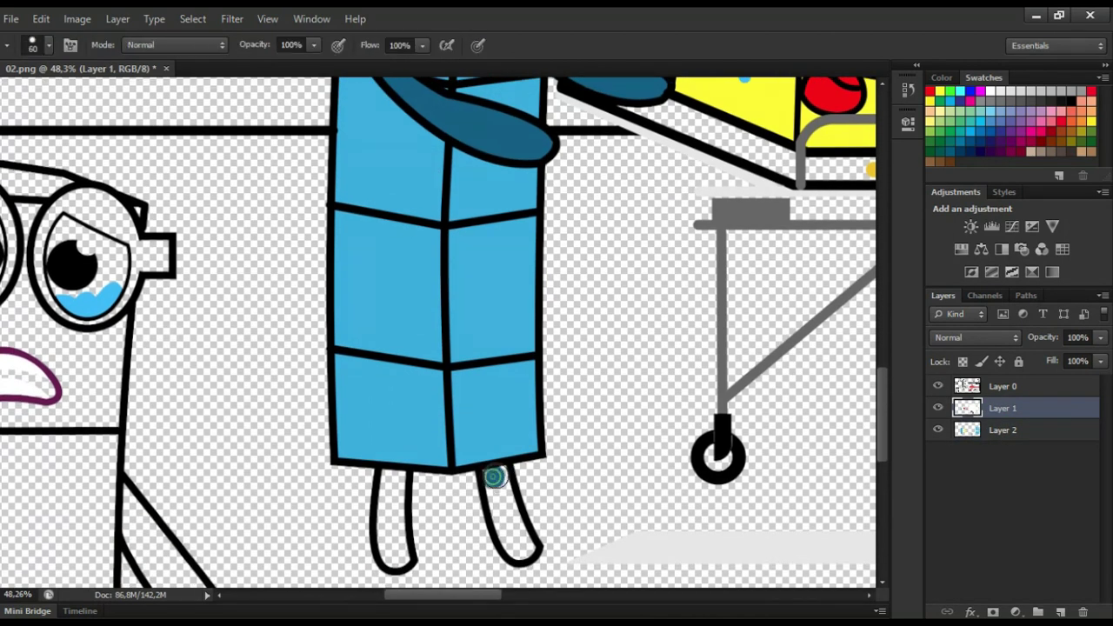
{"action": "left_click_drag", "start_coordinate": [494, 476], "coordinate": [523, 546]}
{"action": "mouse_move", "coordinate": [406, 558]}
{"action": "left_mouse_down"}
{"action": "mouse_move", "coordinate": [385, 500]}
{"action": "mouse_move", "coordinate": [402, 541]}
{"action": "left_mouse_up"}
Fill the seated character's eyes and teeth with white and the gap between the teeth with black on Layer 1
{"action": "scroll", "coordinate": [527, 366], "scroll_direction": "down", "scroll_amount": 7}
{"action": "scroll", "coordinate": [205, 317], "scroll_direction": "up", "scroll_amount": 7}
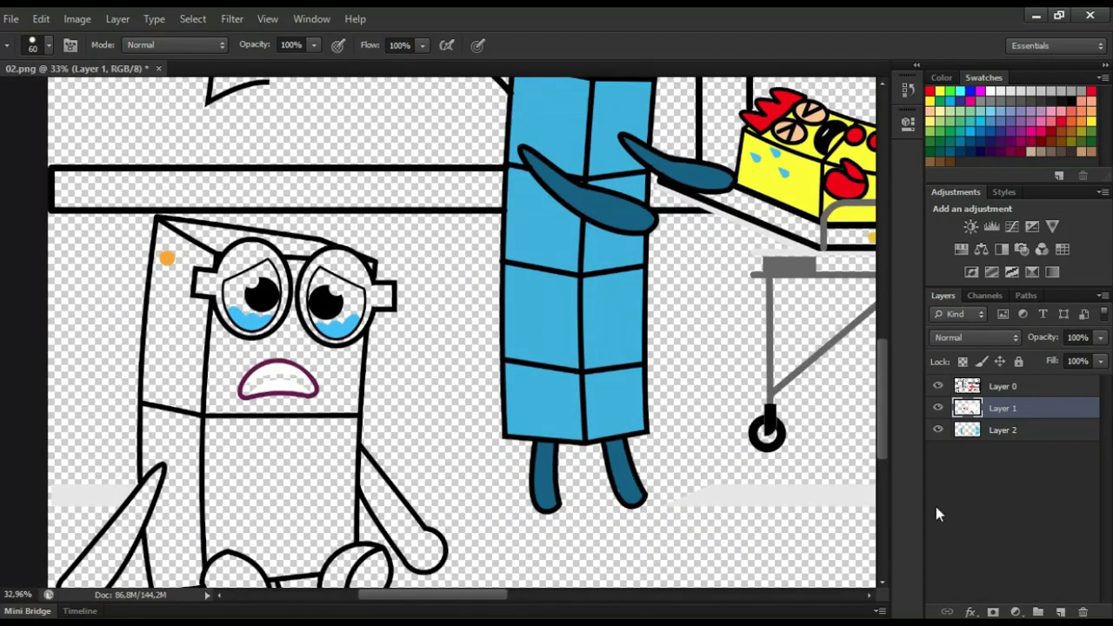
{"action": "left_click", "coordinate": [988, 93]}
{"action": "scroll", "coordinate": [248, 290], "scroll_direction": "up", "scroll_amount": 3}
{"action": "left_click_drag", "start_coordinate": [233, 302], "coordinate": [304, 281]}
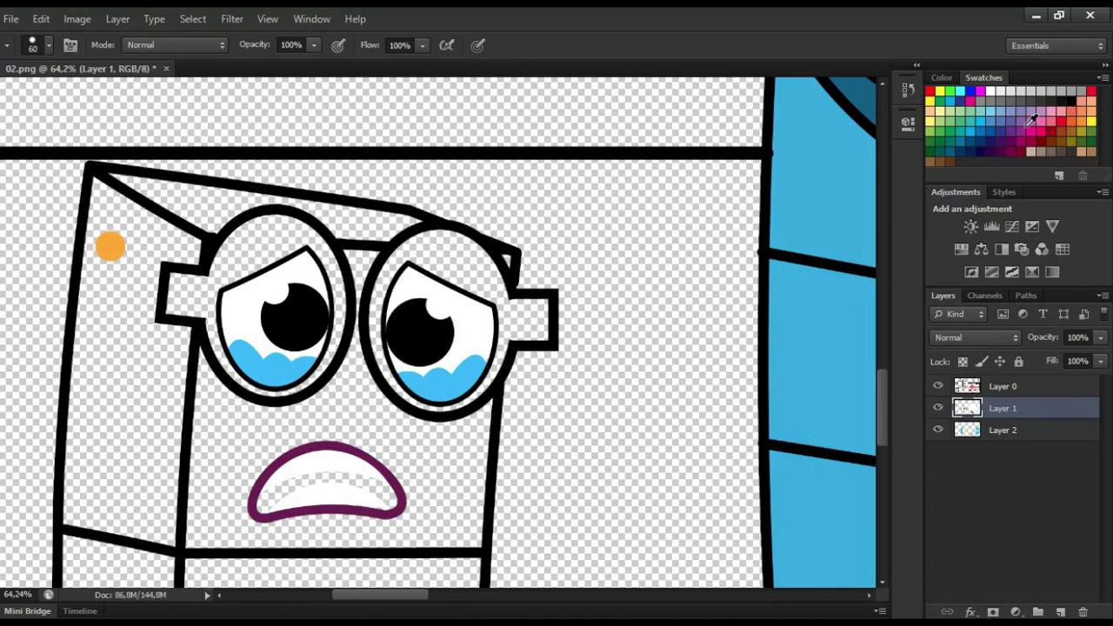
{"action": "left_click_drag", "start_coordinate": [266, 500], "coordinate": [387, 496]}
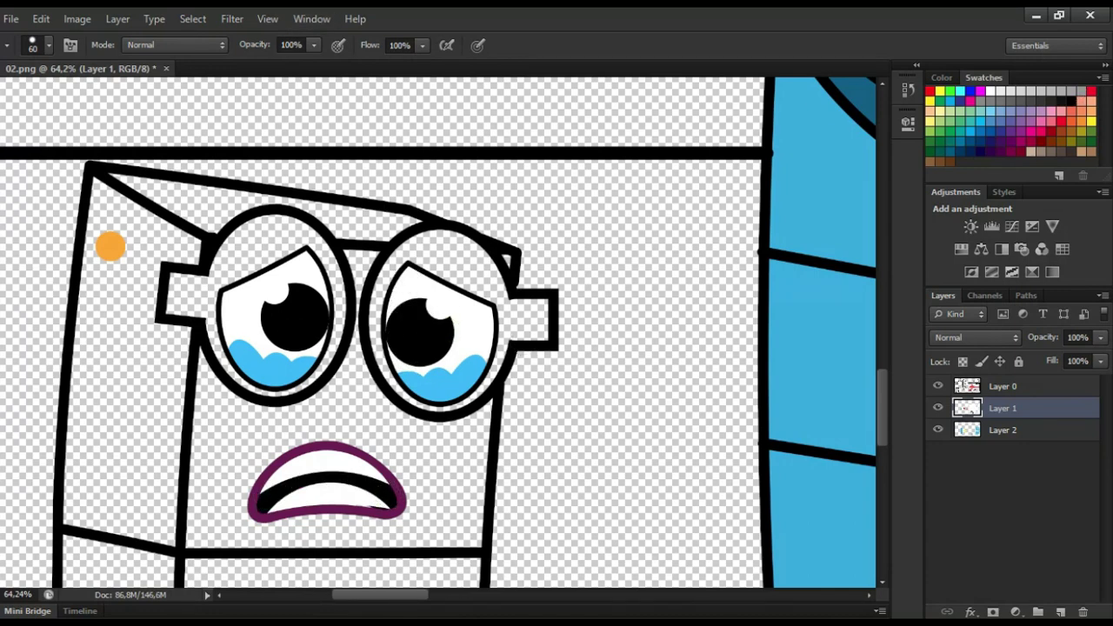
Fill the seated character's glasses frames and side pieces with dark purple on Layer 2
{"action": "left_click", "coordinate": [1001, 430]}
{"action": "mouse_move", "coordinate": [165, 306]}
{"action": "left_mouse_down"}
{"action": "mouse_move", "coordinate": [252, 229]}
{"action": "mouse_move", "coordinate": [313, 257]}
{"action": "left_mouse_up"}
{"action": "left_click_drag", "start_coordinate": [320, 339], "coordinate": [215, 322]}
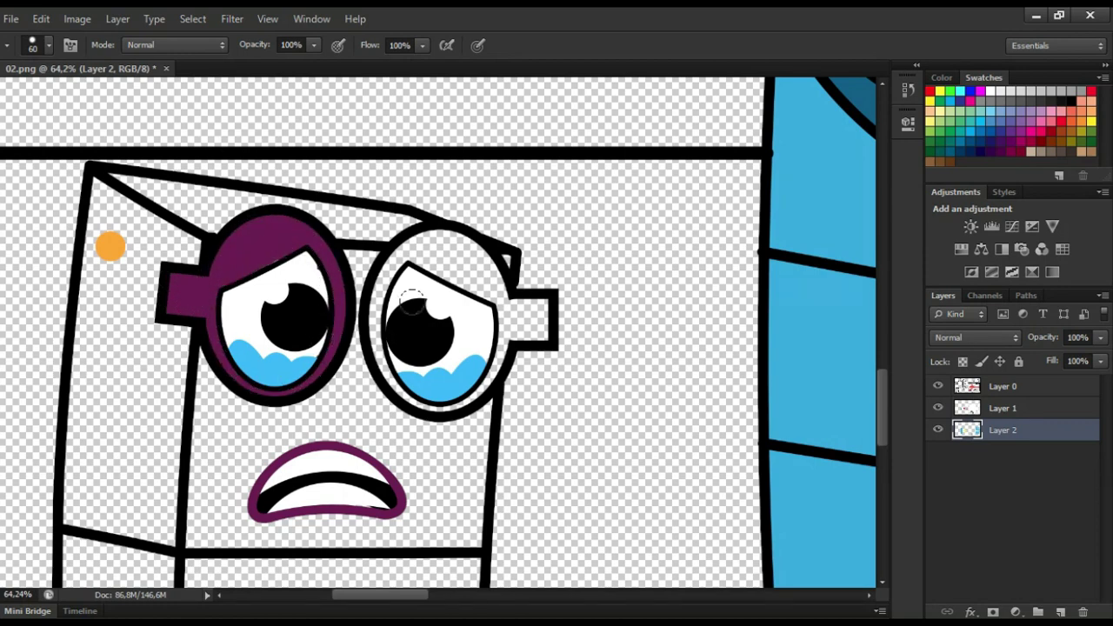
{"action": "mouse_move", "coordinate": [391, 265]}
{"action": "left_mouse_down"}
{"action": "mouse_move", "coordinate": [492, 282]}
{"action": "mouse_move", "coordinate": [532, 310]}
{"action": "left_mouse_up"}
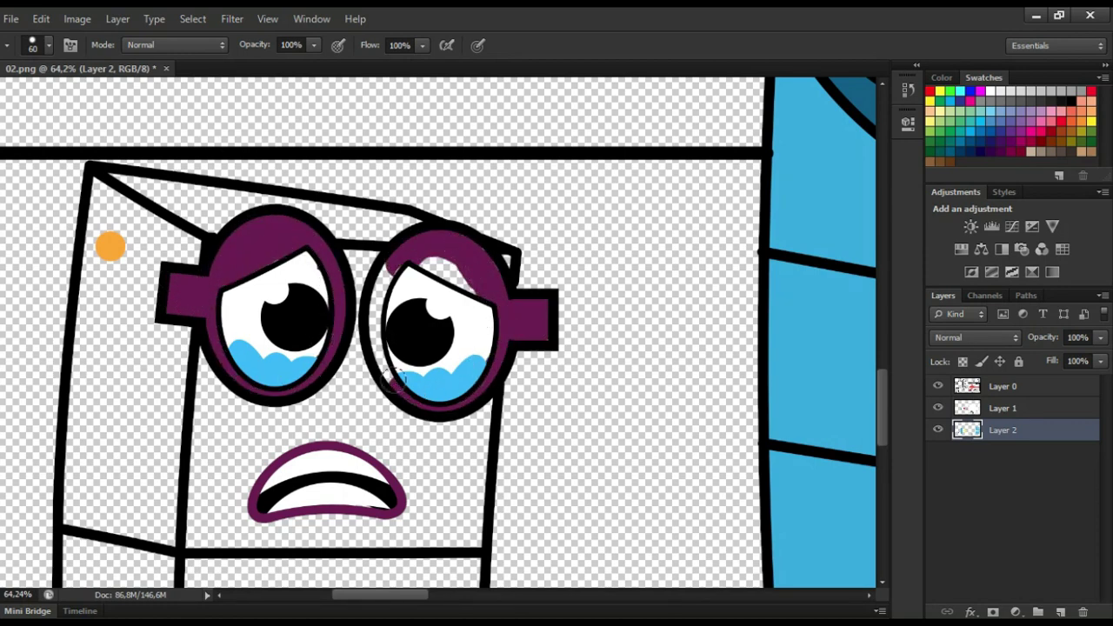
{"action": "left_click_drag", "start_coordinate": [393, 380], "coordinate": [449, 262]}
Fill both arms and the feet of the seated character with the same dark purple, leaving the raised foot's curved band unpainted
{"action": "scroll", "coordinate": [878, 344], "scroll_direction": "down", "scroll_amount": 4}
{"action": "scroll", "coordinate": [321, 577], "scroll_direction": "down", "scroll_amount": 3}
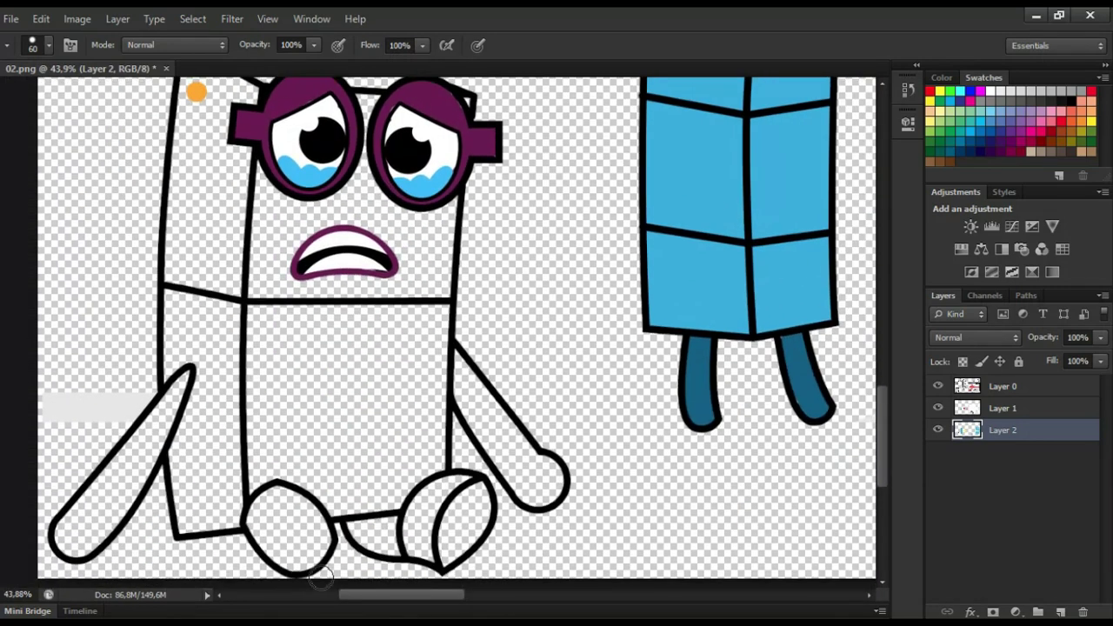
{"action": "mouse_move", "coordinate": [171, 407]}
{"action": "left_mouse_down"}
{"action": "mouse_move", "coordinate": [106, 469]}
{"action": "mouse_move", "coordinate": [65, 540]}
{"action": "mouse_move", "coordinate": [150, 464]}
{"action": "mouse_move", "coordinate": [121, 483]}
{"action": "left_mouse_up"}
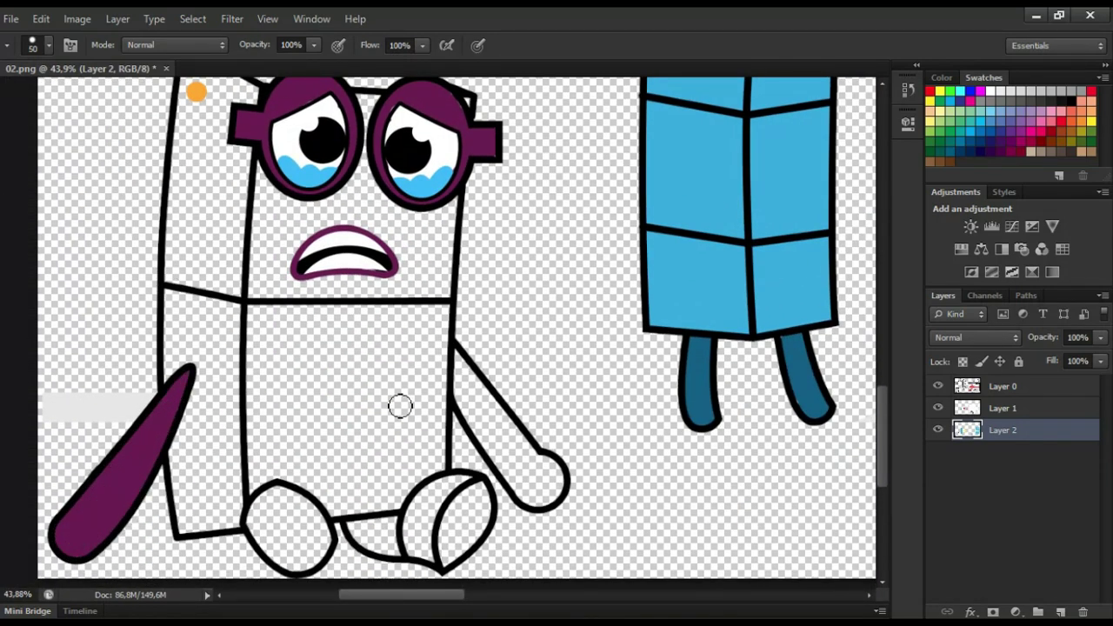
{"action": "mouse_move", "coordinate": [454, 349]}
{"action": "left_mouse_down"}
{"action": "mouse_move", "coordinate": [470, 443]}
{"action": "mouse_move", "coordinate": [557, 496]}
{"action": "mouse_move", "coordinate": [487, 392]}
{"action": "mouse_move", "coordinate": [501, 426]}
{"action": "mouse_move", "coordinate": [493, 445]}
{"action": "left_mouse_up"}
{"action": "key", "text": "e"}
{"action": "key", "text": "b"}
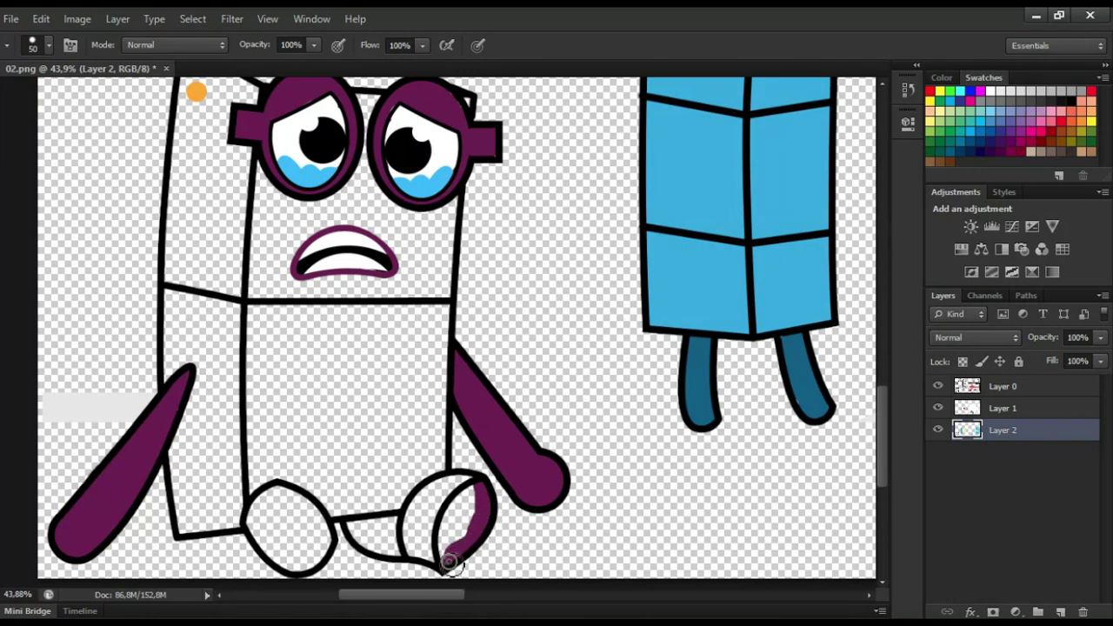
{"action": "left_click_drag", "start_coordinate": [299, 566], "coordinate": [286, 520]}
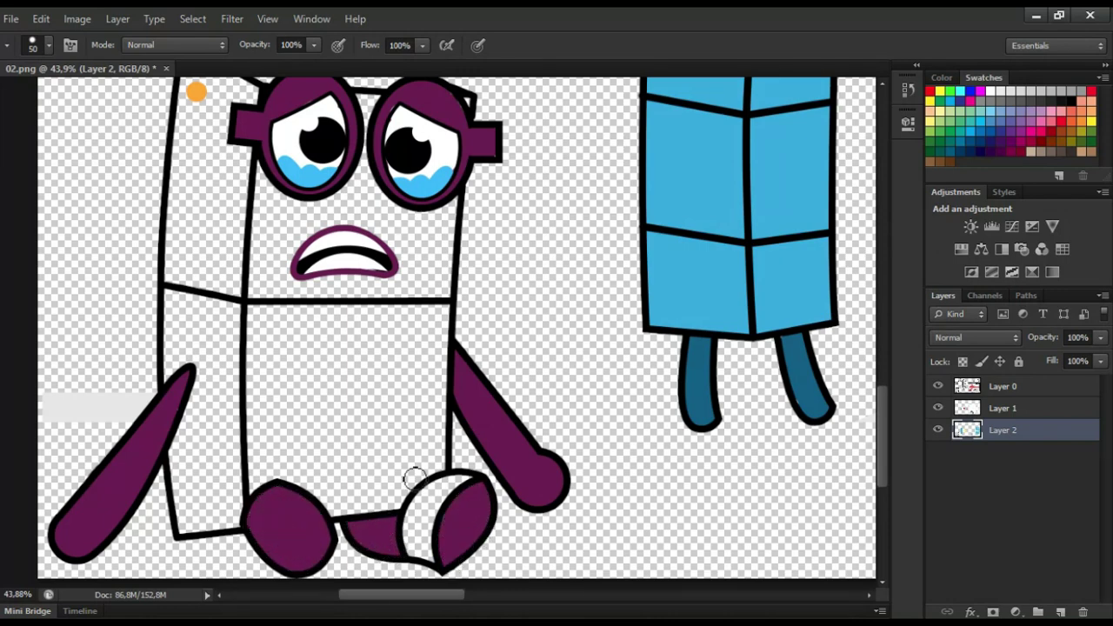
Create Layer 3 beneath Layer 2 and fill the curved band on the seated character's raised foot with white
{"action": "scroll", "coordinate": [584, 389], "scroll_direction": "down", "scroll_amount": 1}
{"action": "scroll", "coordinate": [577, 223], "scroll_direction": "up", "scroll_amount": 1}
{"action": "left_click", "coordinate": [1060, 612], "text": "ctrl"}
{"action": "key", "text": "i"}
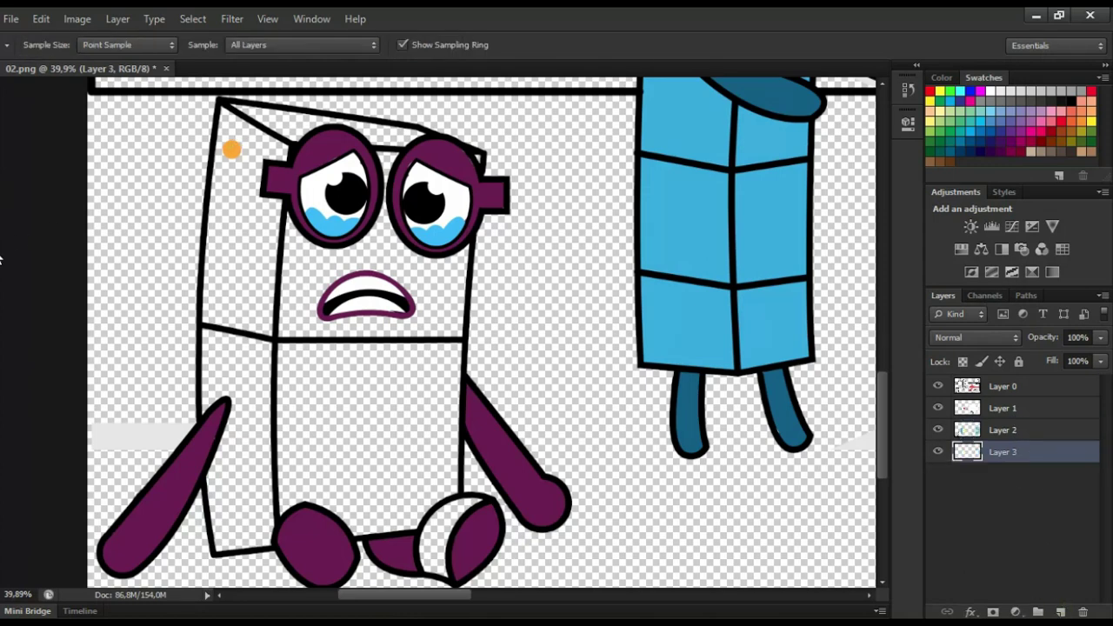
{"action": "key", "text": "b"}
{"action": "mouse_move", "coordinate": [480, 504]}
{"action": "left_mouse_down"}
{"action": "mouse_move", "coordinate": [458, 507]}
{"action": "mouse_move", "coordinate": [440, 559]}
{"action": "left_mouse_up"}
{"action": "key", "text": "ctrl+z"}
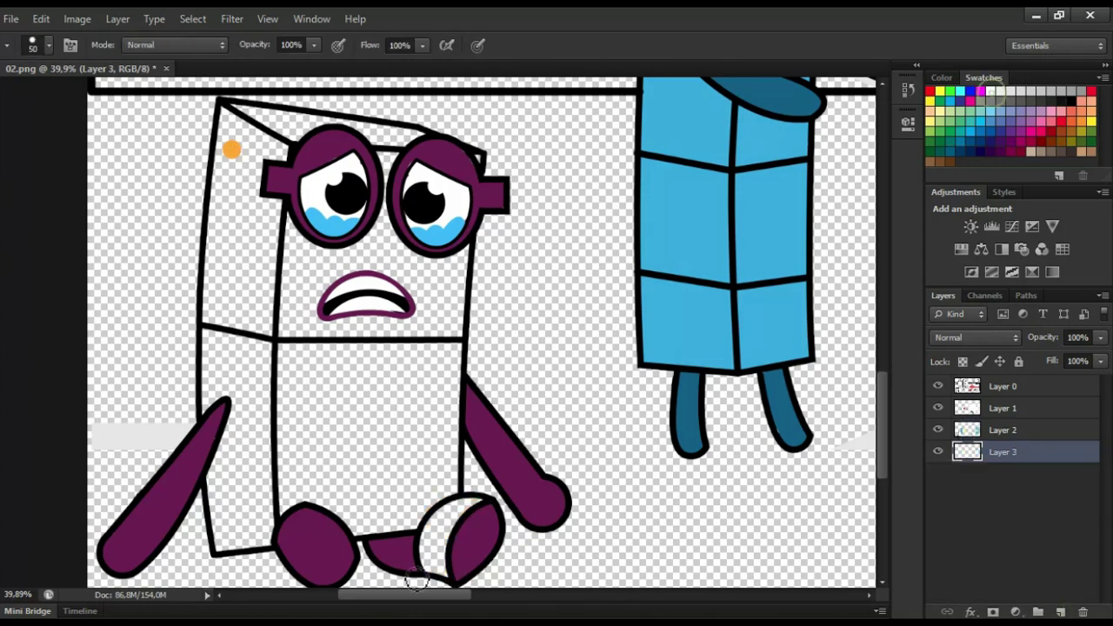
Sample the orange colour spot and fill the seated character's head and body blocks with it on Layer 3
{"action": "key", "text": "i"}
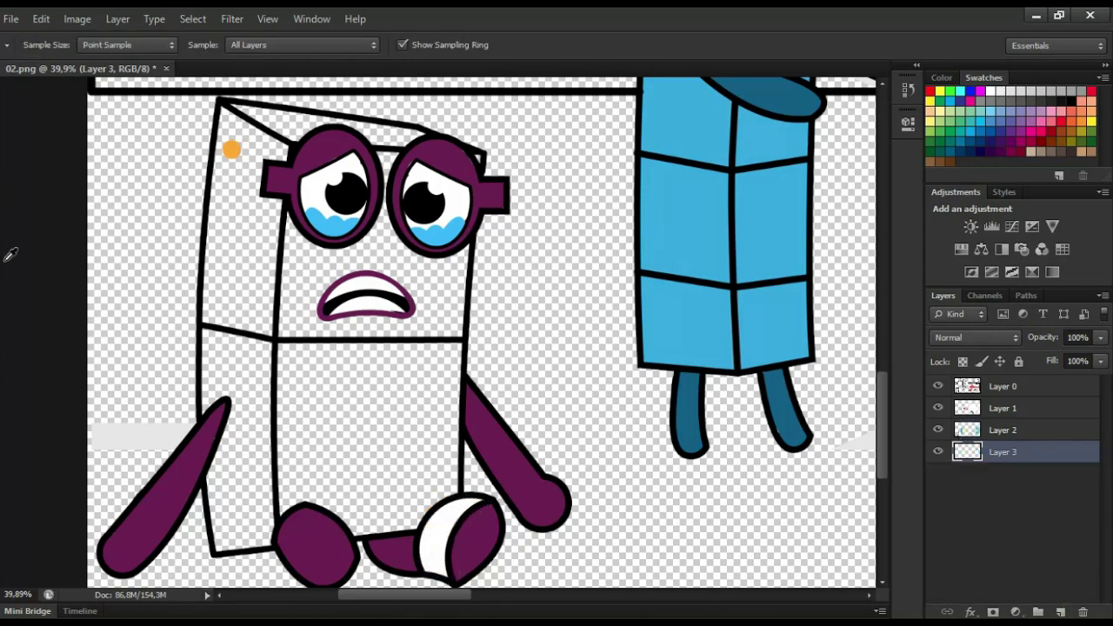
{"action": "key", "text": "b"}
{"action": "key", "text": "]"}
{"action": "key", "text": "]"}
{"action": "key", "text": "]"}
{"action": "key", "text": "]"}
{"action": "key", "text": "]"}
{"action": "mouse_move", "coordinate": [243, 114]}
{"action": "left_mouse_down"}
{"action": "mouse_move", "coordinate": [358, 154]}
{"action": "mouse_move", "coordinate": [252, 183]}
{"action": "mouse_move", "coordinate": [382, 244]}
{"action": "mouse_move", "coordinate": [417, 314]}
{"action": "mouse_move", "coordinate": [283, 400]}
{"action": "mouse_move", "coordinate": [339, 474]}
{"action": "mouse_move", "coordinate": [267, 490]}
{"action": "mouse_move", "coordinate": [222, 444]}
{"action": "mouse_move", "coordinate": [213, 261]}
{"action": "mouse_move", "coordinate": [225, 165]}
{"action": "mouse_move", "coordinate": [254, 167]}
{"action": "left_mouse_up"}
{"action": "key", "text": "]"}
{"action": "key", "text": "]"}
{"action": "key", "text": "["}
{"action": "key", "text": "]"}
{"action": "key", "text": "]"}
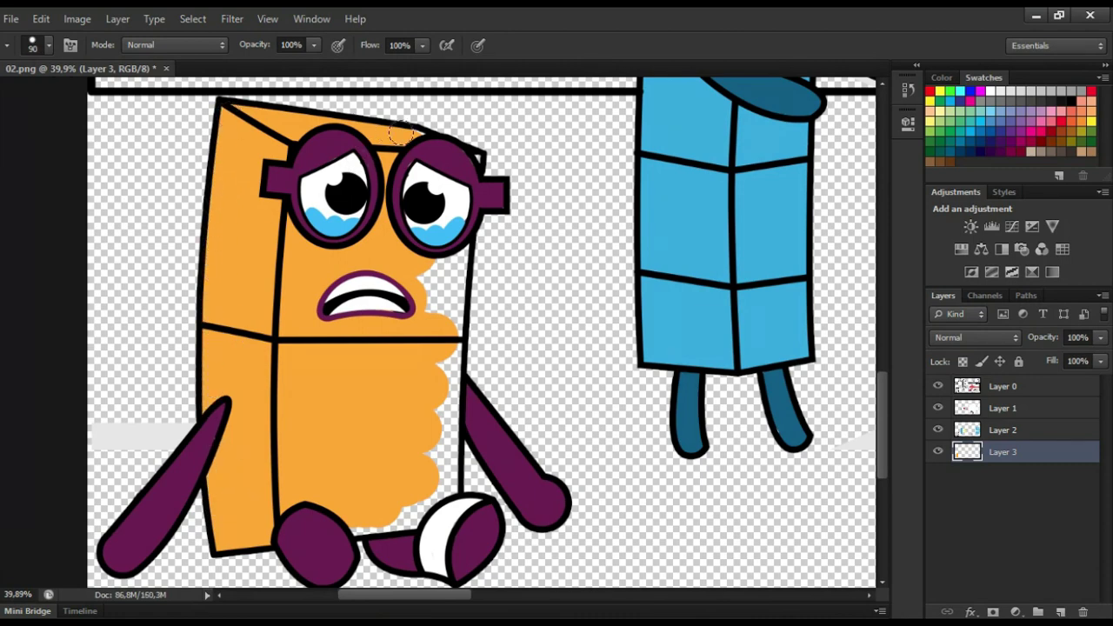
{"action": "mouse_move", "coordinate": [432, 234]}
{"action": "left_mouse_down"}
{"action": "mouse_move", "coordinate": [451, 317]}
{"action": "mouse_move", "coordinate": [441, 475]}
{"action": "left_mouse_up"}
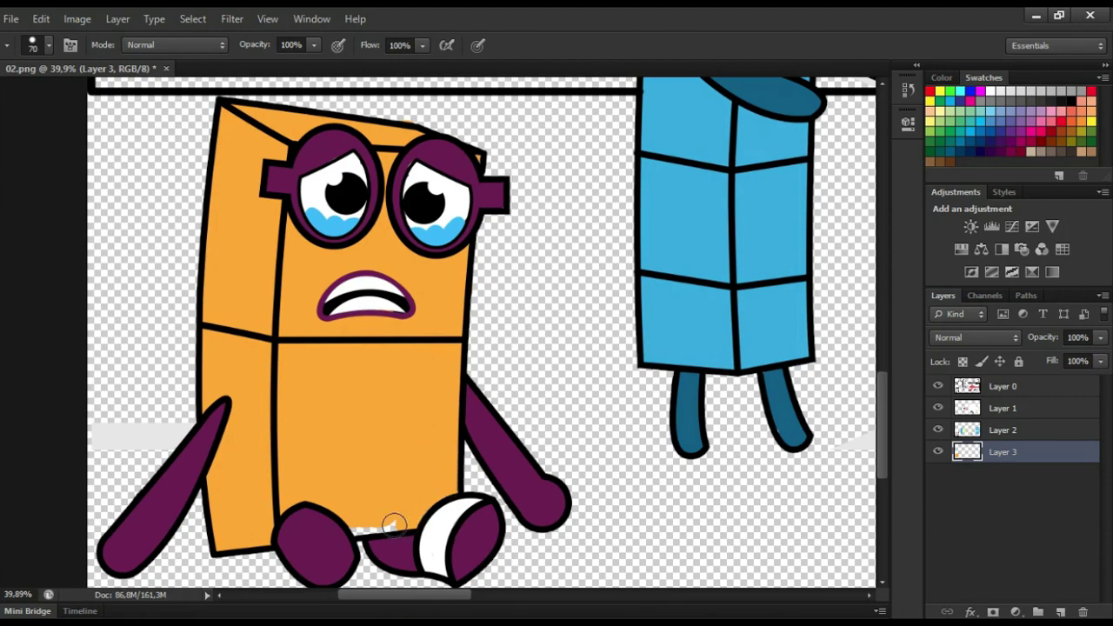
Fill the long horizontal band behind the stretcher and the characters with dark grey on Layer 3
{"action": "scroll", "coordinate": [394, 525], "scroll_direction": "down", "scroll_amount": 4}
{"action": "scroll", "coordinate": [668, 196], "scroll_direction": "up", "scroll_amount": 2}
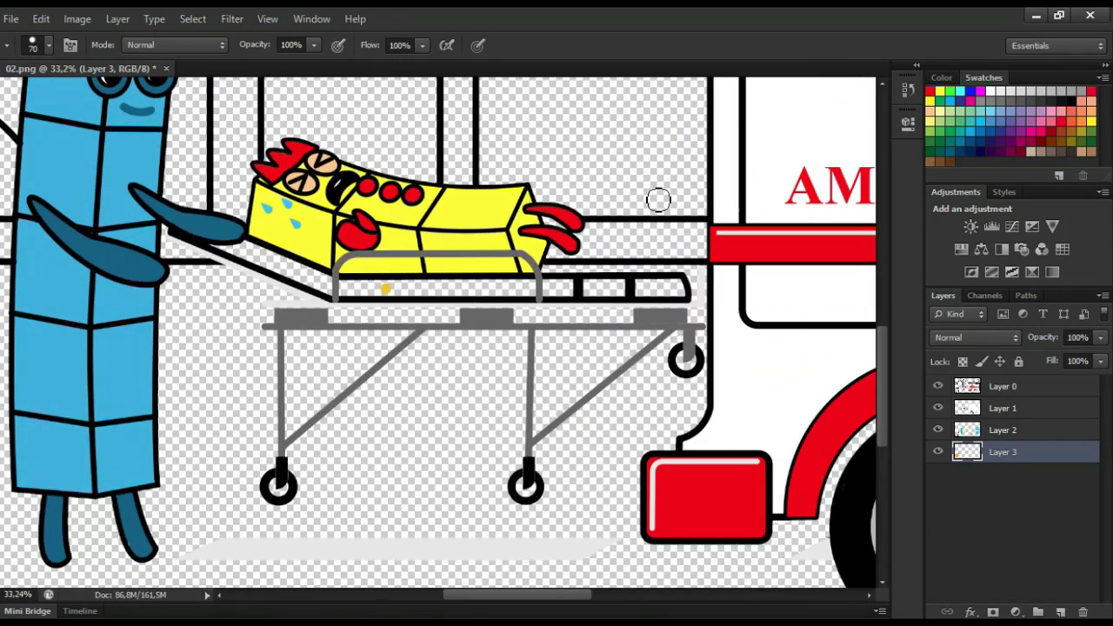
{"action": "left_click", "coordinate": [565, 233], "text": "shift"}
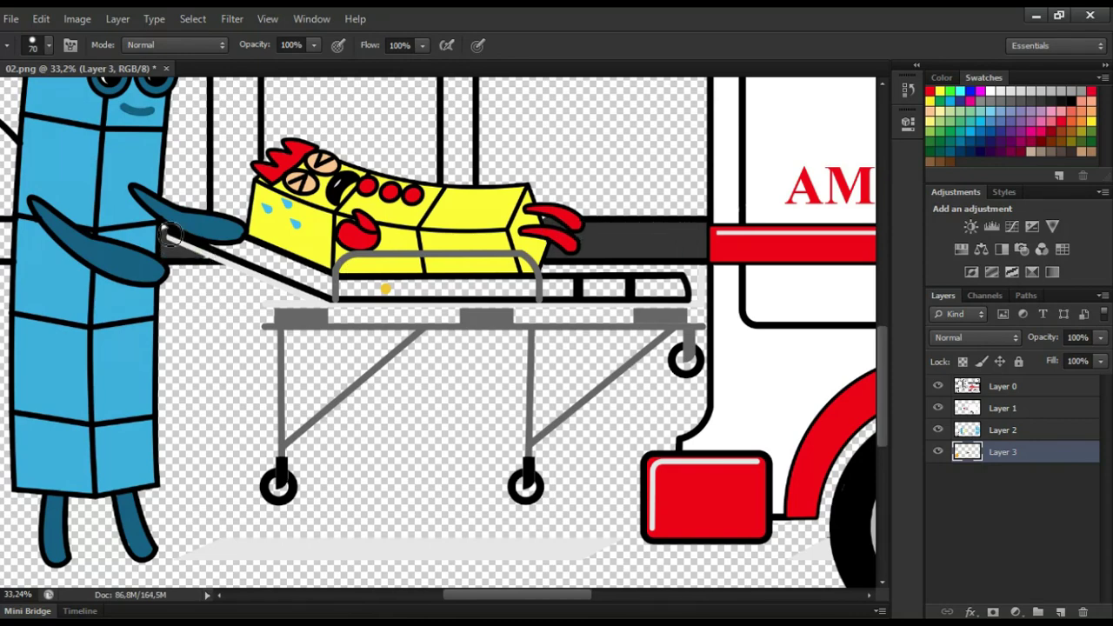
{"action": "scroll", "coordinate": [409, 342], "scroll_direction": "down", "scroll_amount": 3}
{"action": "left_click_drag", "start_coordinate": [479, 596], "coordinate": [429, 597]}
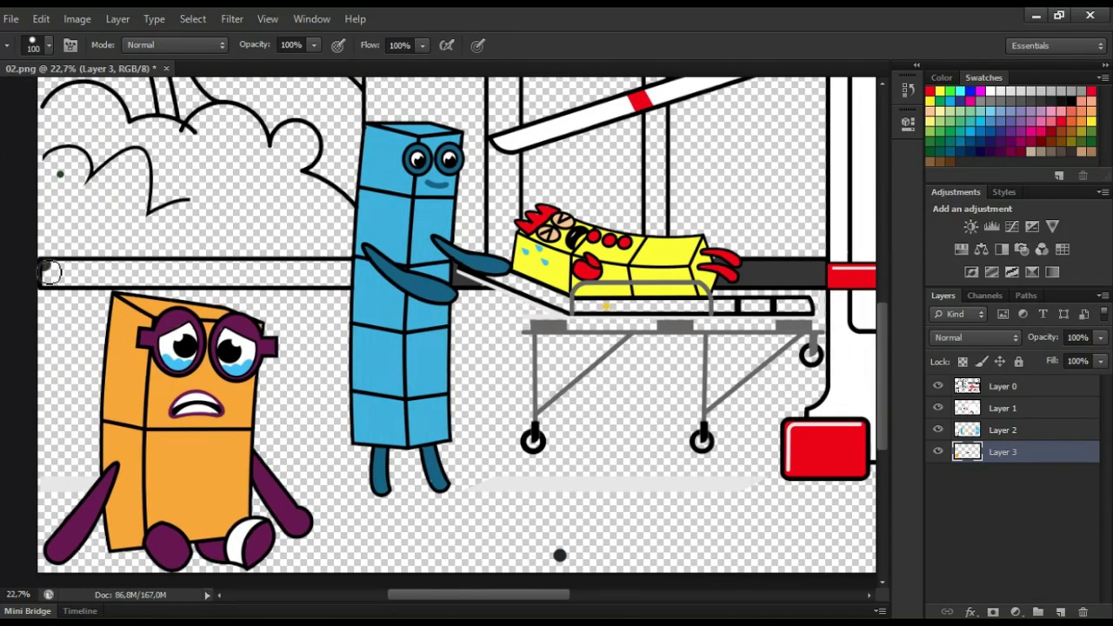
{"action": "left_click_drag", "start_coordinate": [96, 273], "coordinate": [357, 280]}
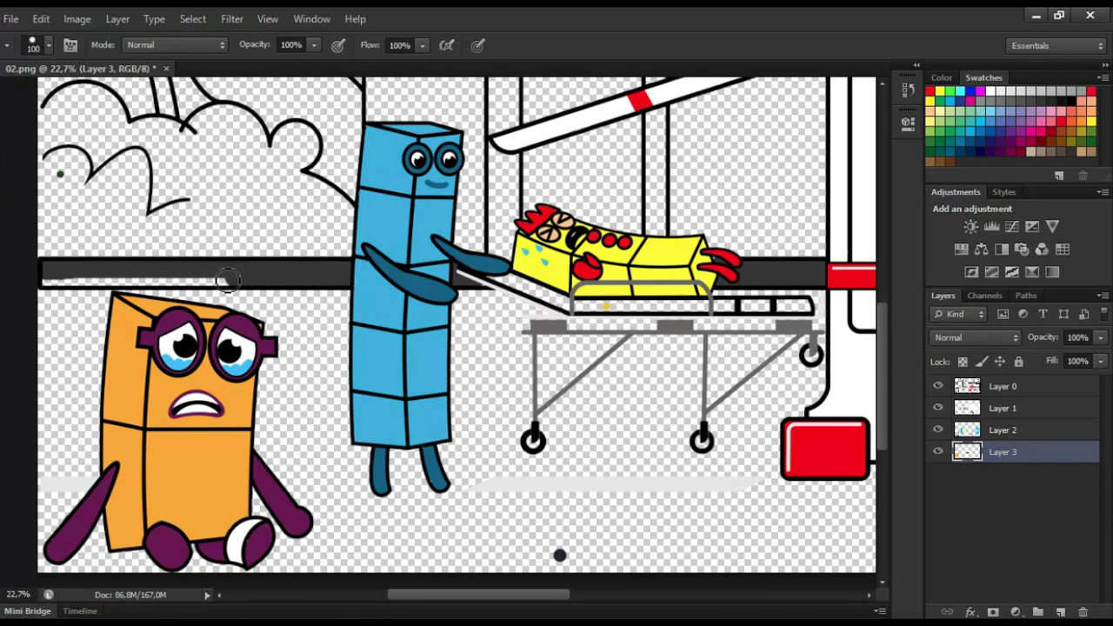
{"action": "left_click_drag", "start_coordinate": [228, 279], "coordinate": [47, 278]}
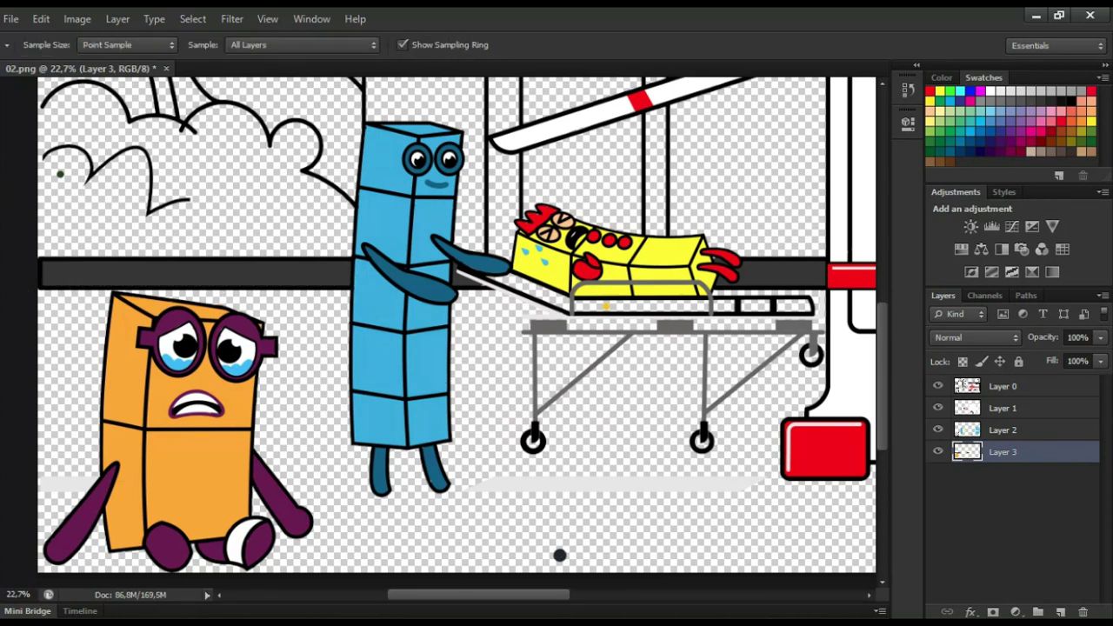
Create Layer 4 beneath Layer 3 and paint the road under the characters and ambulance with dark navy
{"action": "key", "text": "ctrl+shift+alt+n"}
{"action": "key", "text": "]"}
{"action": "mouse_move", "coordinate": [47, 324]}
{"action": "left_mouse_down"}
{"action": "mouse_move", "coordinate": [21, 363]}
{"action": "mouse_move", "coordinate": [55, 408]}
{"action": "mouse_move", "coordinate": [62, 458]}
{"action": "mouse_move", "coordinate": [43, 529]}
{"action": "mouse_move", "coordinate": [170, 549]}
{"action": "mouse_move", "coordinate": [492, 554]}
{"action": "mouse_move", "coordinate": [341, 509]}
{"action": "mouse_move", "coordinate": [313, 425]}
{"action": "mouse_move", "coordinate": [333, 336]}
{"action": "mouse_move", "coordinate": [213, 301]}
{"action": "mouse_move", "coordinate": [303, 290]}
{"action": "mouse_move", "coordinate": [313, 326]}
{"action": "mouse_move", "coordinate": [383, 371]}
{"action": "mouse_move", "coordinate": [307, 419]}
{"action": "mouse_move", "coordinate": [374, 448]}
{"action": "mouse_move", "coordinate": [553, 485]}
{"action": "mouse_move", "coordinate": [347, 516]}
{"action": "mouse_move", "coordinate": [852, 552]}
{"action": "mouse_move", "coordinate": [540, 481]}
{"action": "mouse_move", "coordinate": [749, 437]}
{"action": "mouse_move", "coordinate": [443, 294]}
{"action": "mouse_move", "coordinate": [539, 325]}
{"action": "mouse_move", "coordinate": [711, 301]}
{"action": "mouse_move", "coordinate": [648, 327]}
{"action": "mouse_move", "coordinate": [796, 402]}
{"action": "left_mouse_up"}
{"action": "left_click_drag", "start_coordinate": [469, 604], "coordinate": [592, 607]}
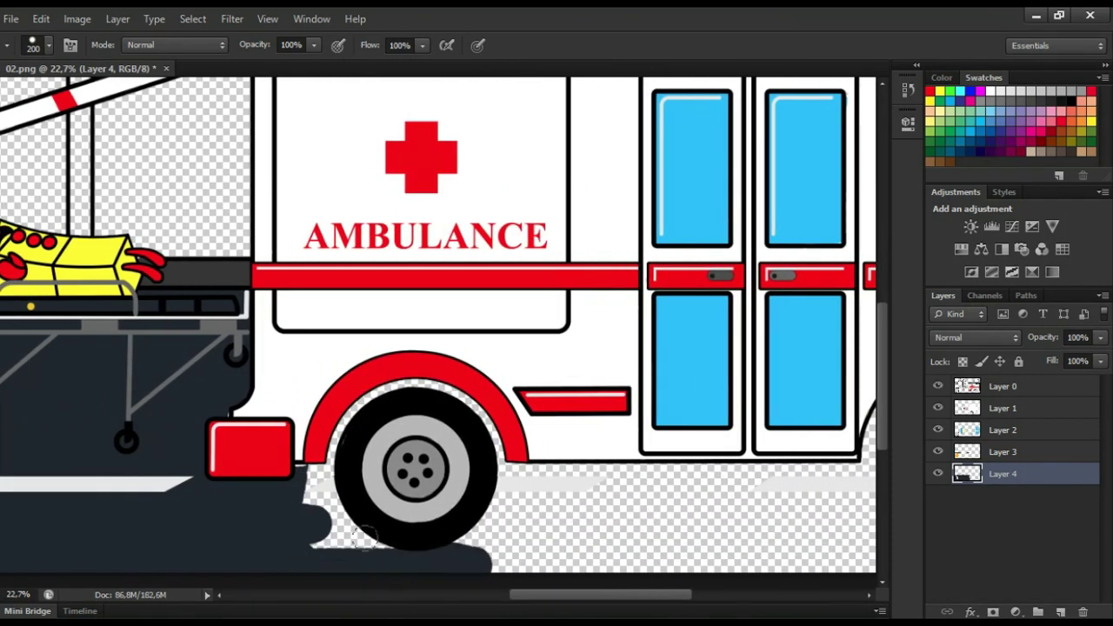
{"action": "mouse_move", "coordinate": [530, 482]}
{"action": "left_mouse_down"}
{"action": "mouse_move", "coordinate": [809, 477]}
{"action": "mouse_move", "coordinate": [472, 560]}
{"action": "mouse_move", "coordinate": [737, 529]}
{"action": "left_mouse_up"}
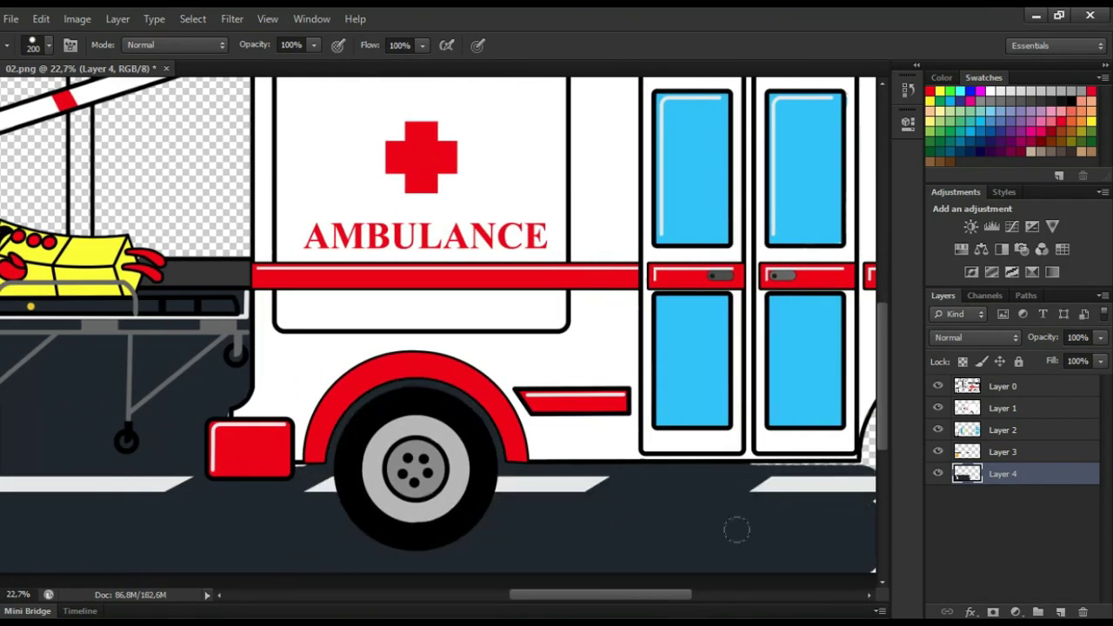
Fill the bushes behind the standing character with dark green on Layer 4
{"action": "scroll", "coordinate": [689, 468], "scroll_direction": "down", "scroll_amount": 2}
{"action": "left_click_drag", "start_coordinate": [882, 420], "coordinate": [883, 400]}
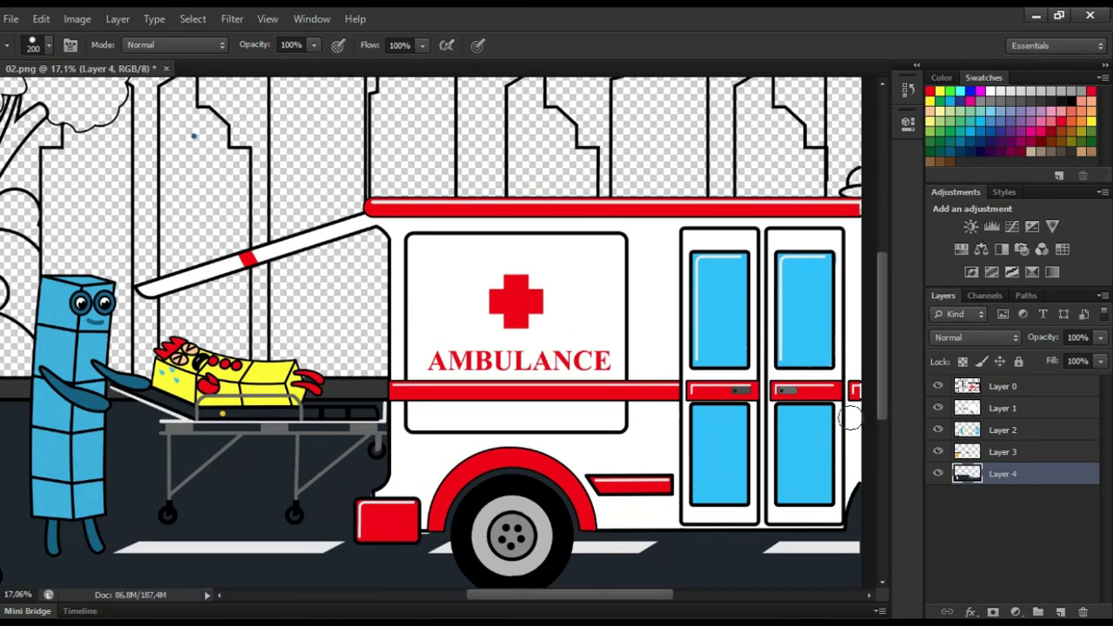
{"action": "left_click_drag", "start_coordinate": [586, 596], "coordinate": [533, 598]}
{"action": "scroll", "coordinate": [62, 350], "scroll_direction": "up", "scroll_amount": 4}
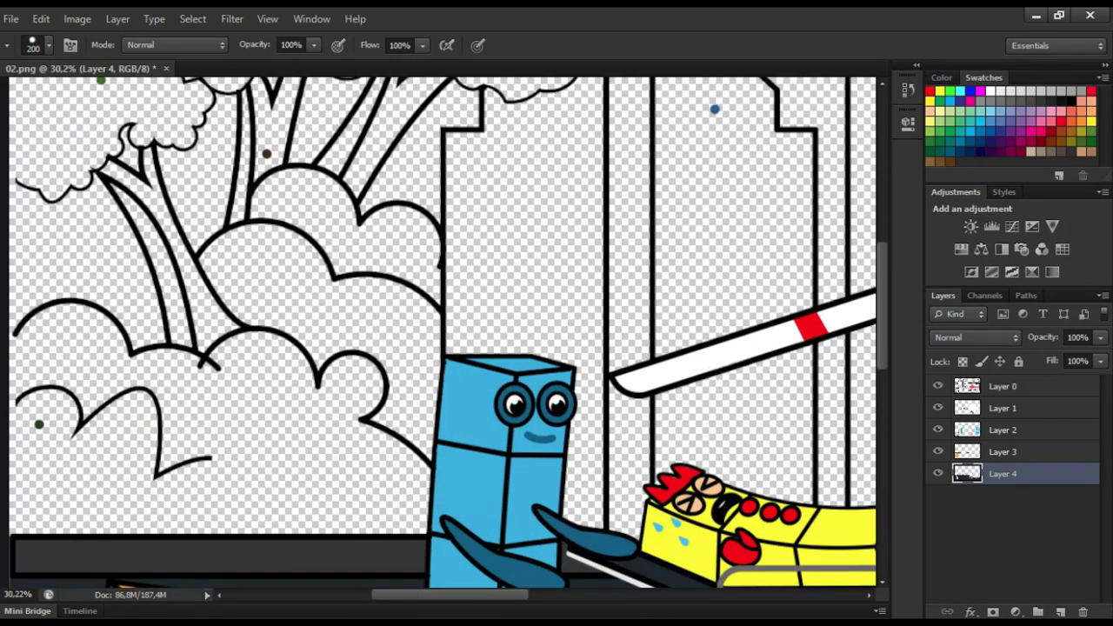
{"action": "mouse_move", "coordinate": [22, 502]}
{"action": "left_mouse_down"}
{"action": "mouse_move", "coordinate": [387, 503]}
{"action": "mouse_move", "coordinate": [351, 418]}
{"action": "mouse_move", "coordinate": [405, 339]}
{"action": "mouse_move", "coordinate": [405, 232]}
{"action": "mouse_move", "coordinate": [330, 222]}
{"action": "mouse_move", "coordinate": [270, 183]}
{"action": "mouse_move", "coordinate": [379, 257]}
{"action": "mouse_move", "coordinate": [349, 447]}
{"action": "mouse_move", "coordinate": [21, 461]}
{"action": "mouse_move", "coordinate": [12, 353]}
{"action": "mouse_move", "coordinate": [76, 317]}
{"action": "mouse_move", "coordinate": [120, 365]}
{"action": "mouse_move", "coordinate": [206, 370]}
{"action": "mouse_move", "coordinate": [218, 354]}
{"action": "mouse_move", "coordinate": [293, 364]}
{"action": "mouse_move", "coordinate": [217, 257]}
{"action": "mouse_move", "coordinate": [247, 235]}
{"action": "mouse_move", "coordinate": [367, 303]}
{"action": "mouse_move", "coordinate": [311, 385]}
{"action": "mouse_move", "coordinate": [49, 359]}
{"action": "mouse_move", "coordinate": [111, 419]}
{"action": "mouse_move", "coordinate": [316, 444]}
{"action": "left_mouse_up"}
Sample the lighter green colour spot and fill the foliage of the trees above the bushes with it on Layer 4
{"action": "scroll", "coordinate": [315, 431], "scroll_direction": "down", "scroll_amount": 1}
{"action": "scroll", "coordinate": [880, 251], "scroll_direction": "up", "scroll_amount": 3}
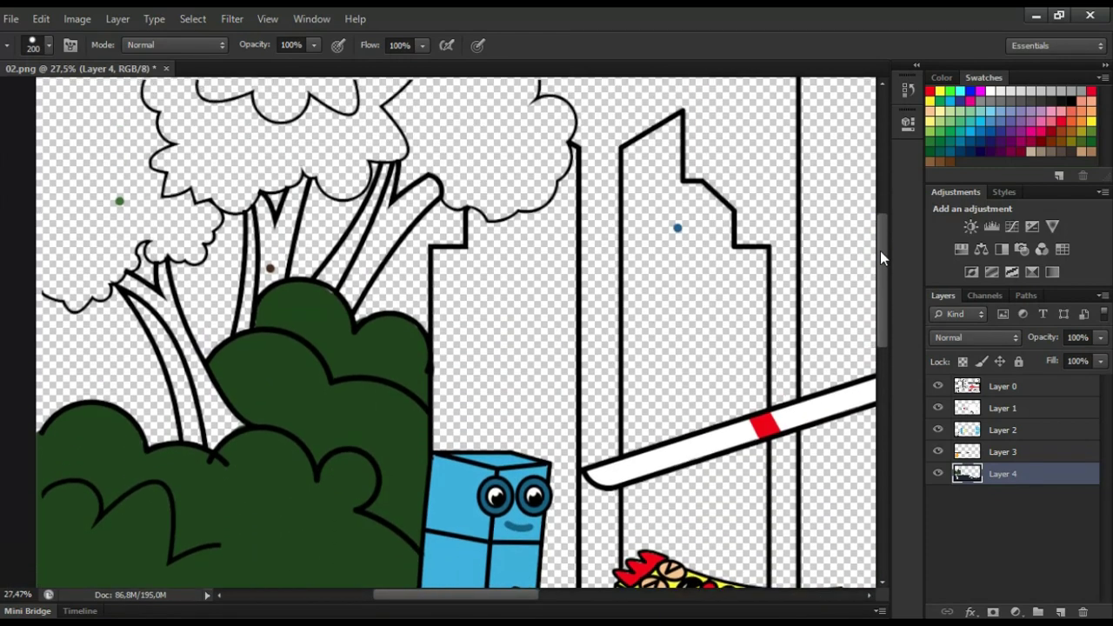
{"action": "left_click", "coordinate": [119, 236], "text": "alt"}
{"action": "left_click", "coordinate": [54, 310]}
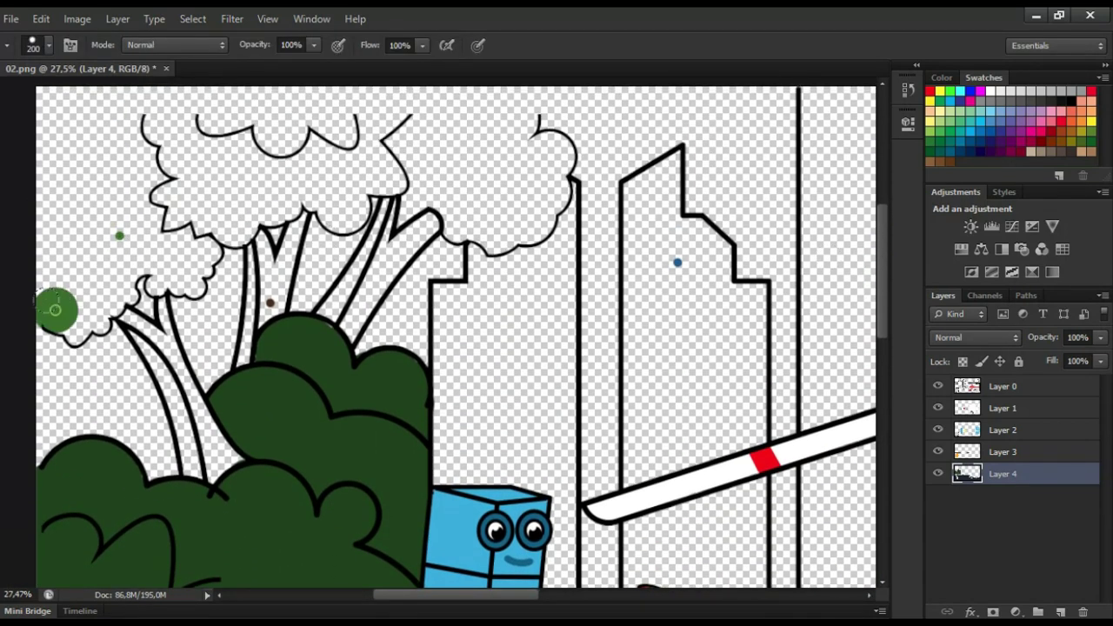
{"action": "mouse_move", "coordinate": [75, 327]}
{"action": "left_mouse_down"}
{"action": "mouse_move", "coordinate": [144, 261]}
{"action": "mouse_move", "coordinate": [190, 285]}
{"action": "mouse_move", "coordinate": [224, 229]}
{"action": "mouse_move", "coordinate": [314, 194]}
{"action": "mouse_move", "coordinate": [344, 217]}
{"action": "mouse_move", "coordinate": [396, 187]}
{"action": "left_mouse_up"}
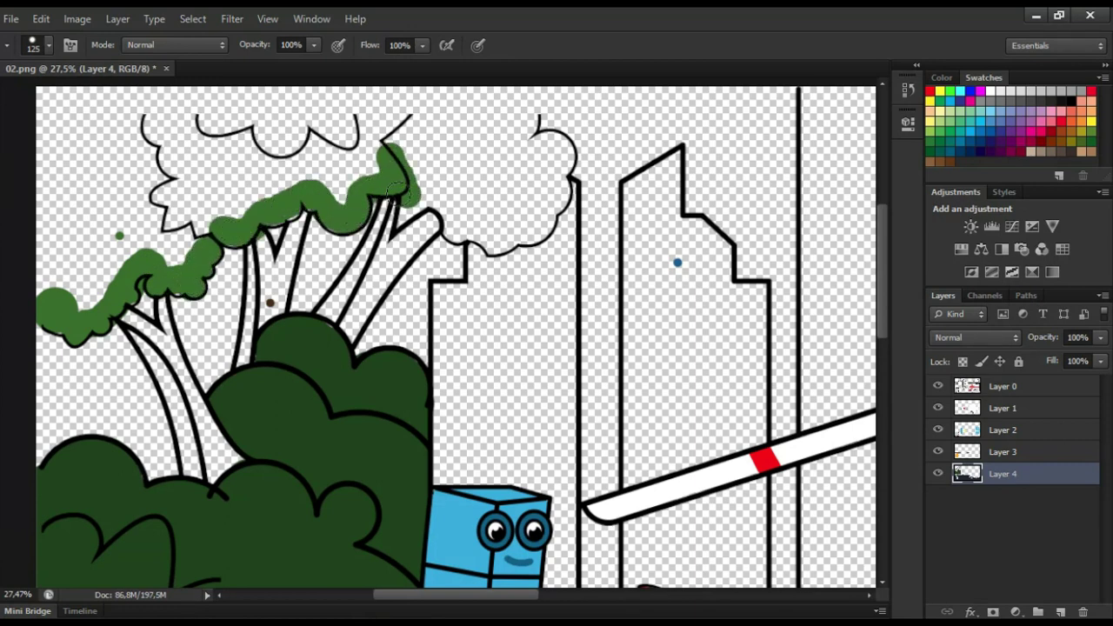
{"action": "mouse_move", "coordinate": [489, 239]}
{"action": "left_mouse_down"}
{"action": "mouse_move", "coordinate": [549, 216]}
{"action": "mouse_move", "coordinate": [566, 164]}
{"action": "mouse_move", "coordinate": [527, 110]}
{"action": "mouse_move", "coordinate": [477, 97]}
{"action": "mouse_move", "coordinate": [122, 99]}
{"action": "mouse_move", "coordinate": [128, 114]}
{"action": "mouse_move", "coordinate": [47, 140]}
{"action": "mouse_move", "coordinate": [64, 186]}
{"action": "mouse_move", "coordinate": [56, 270]}
{"action": "mouse_move", "coordinate": [111, 257]}
{"action": "mouse_move", "coordinate": [288, 128]}
{"action": "mouse_move", "coordinate": [180, 248]}
{"action": "mouse_move", "coordinate": [287, 166]}
{"action": "mouse_move", "coordinate": [499, 116]}
{"action": "mouse_move", "coordinate": [504, 141]}
{"action": "mouse_move", "coordinate": [537, 158]}
{"action": "mouse_move", "coordinate": [430, 180]}
{"action": "mouse_move", "coordinate": [345, 174]}
{"action": "mouse_move", "coordinate": [300, 193]}
{"action": "left_mouse_up"}
{"action": "key", "text": "bracketright"}
{"action": "key", "text": "bracketright"}
{"action": "key", "text": "bracketright"}
Create Layer 5 beneath Layer 4 and fill the main parts of the tree trunks and branches with brown
{"action": "scroll", "coordinate": [242, 202], "scroll_direction": "down", "scroll_amount": 5}
{"action": "scroll", "coordinate": [308, 249], "scroll_direction": "up", "scroll_amount": 5}
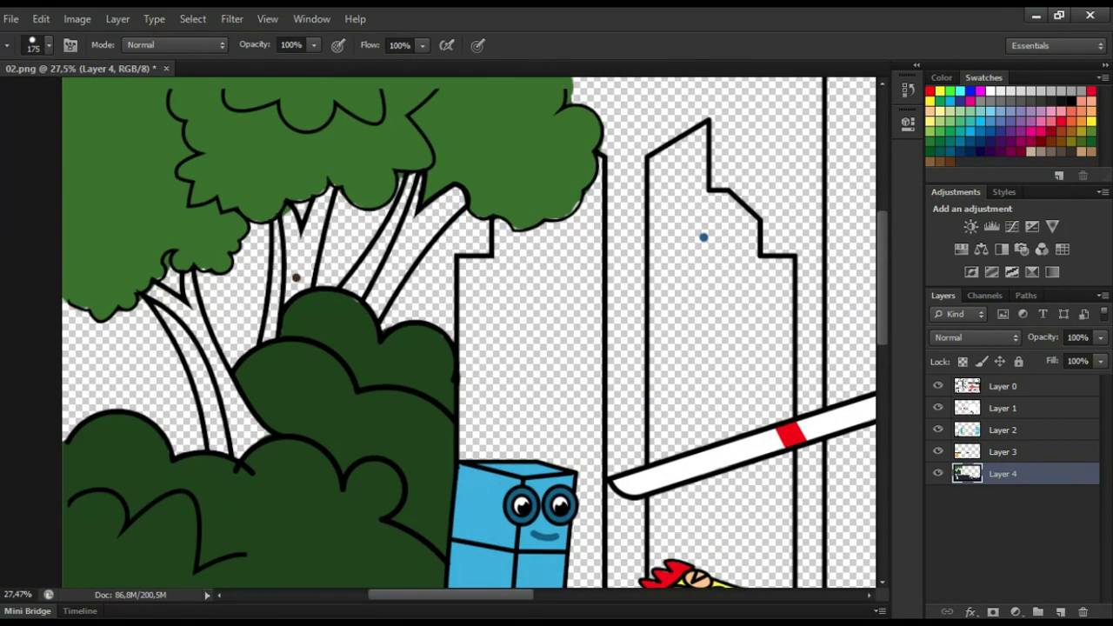
{"action": "key", "text": "bracketleft"}
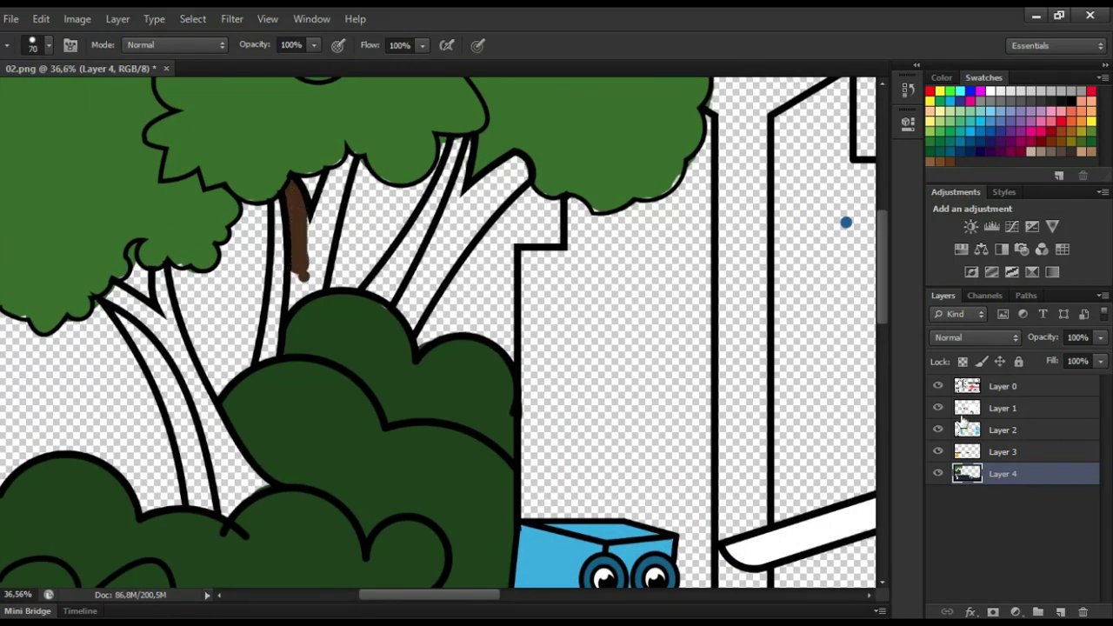
{"action": "left_click", "coordinate": [1060, 612]}
{"action": "left_click_drag", "start_coordinate": [1040, 477], "coordinate": [1040, 504]}
{"action": "mouse_move", "coordinate": [304, 268]}
{"action": "left_mouse_down"}
{"action": "mouse_move", "coordinate": [298, 304]}
{"action": "mouse_move", "coordinate": [332, 193]}
{"action": "left_mouse_up"}
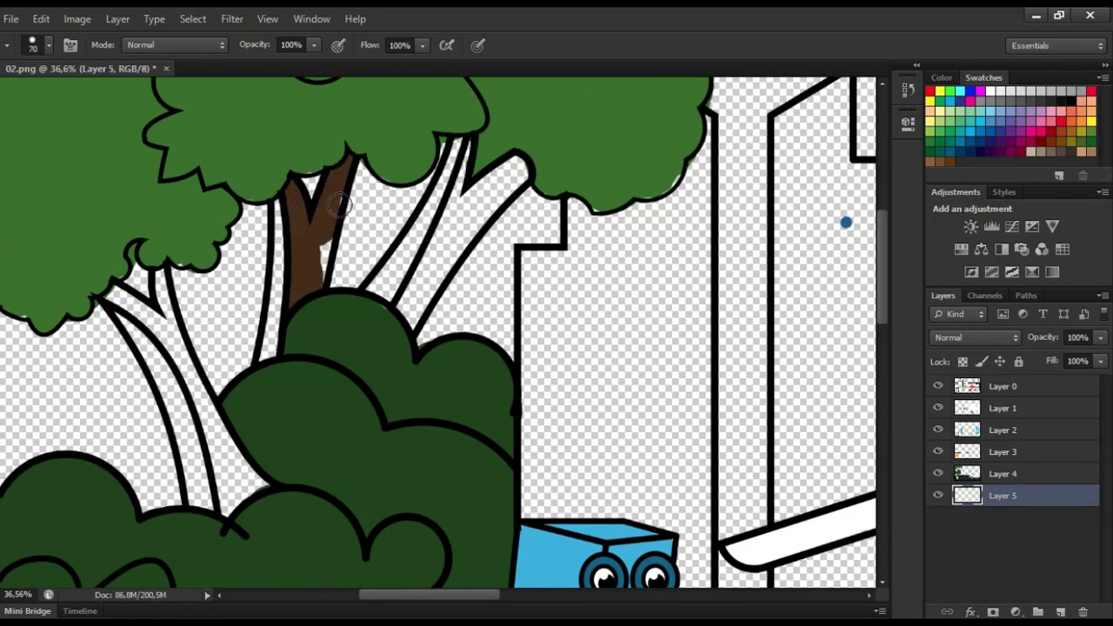
{"action": "mouse_move", "coordinate": [508, 205]}
{"action": "left_mouse_down"}
{"action": "mouse_move", "coordinate": [419, 320]}
{"action": "mouse_move", "coordinate": [418, 282]}
{"action": "mouse_move", "coordinate": [453, 215]}
{"action": "mouse_move", "coordinate": [507, 183]}
{"action": "mouse_move", "coordinate": [457, 225]}
{"action": "left_mouse_up"}
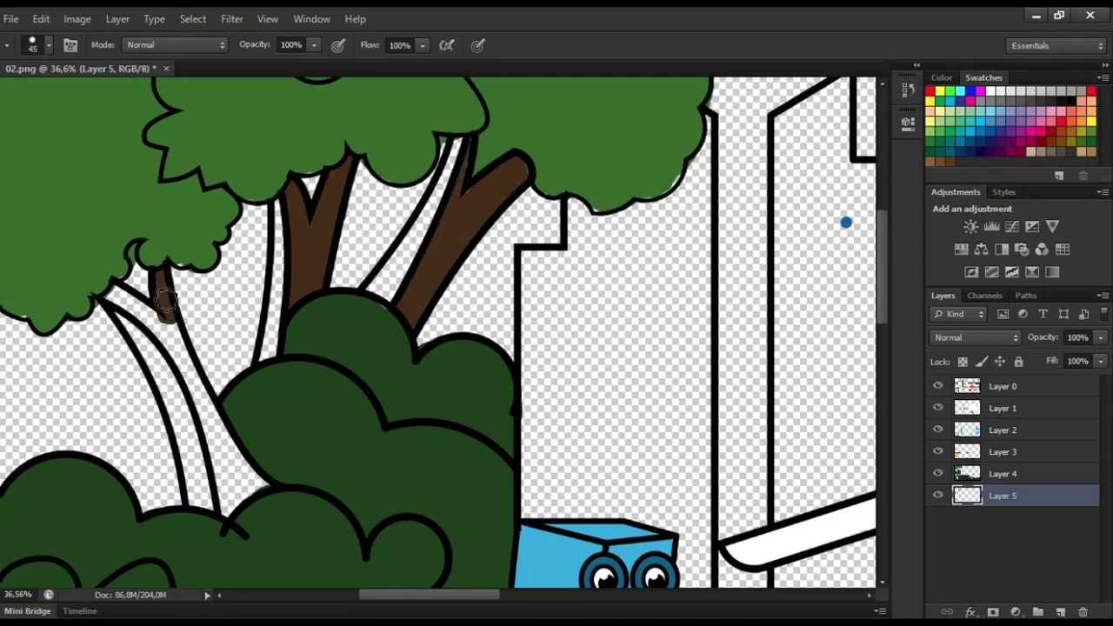
{"action": "key", "text": "bracketright"}
{"action": "mouse_move", "coordinate": [163, 332]}
{"action": "left_mouse_down"}
{"action": "mouse_move", "coordinate": [224, 464]}
{"action": "mouse_move", "coordinate": [233, 518]}
{"action": "left_mouse_up"}
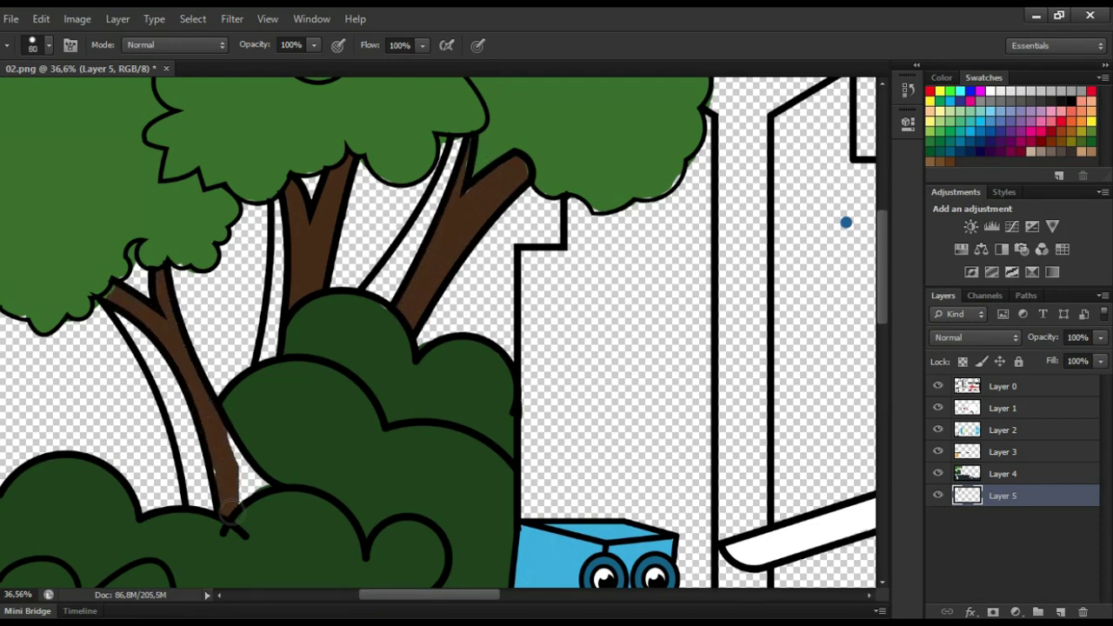
Fill the narrow shaded strips along the three tree trunks with greyish brown 524032 on Layer 5
{"action": "key", "text": "n"}
{"action": "left_click", "coordinate": [419, 312]}
{"action": "left_click", "coordinate": [398, 303]}
{"action": "key", "text": "Return"}
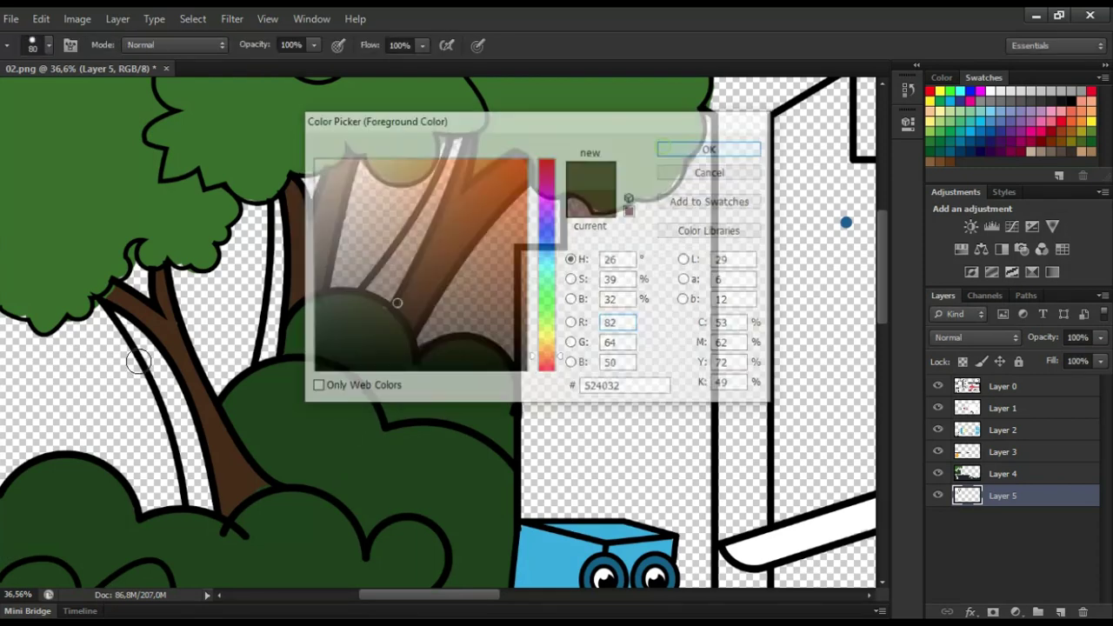
{"action": "key", "text": "bracketleft"}
{"action": "key", "text": "bracketleft"}
{"action": "key", "text": "bracketleft"}
{"action": "key", "text": "bracketleft"}
{"action": "mouse_move", "coordinate": [119, 318]}
{"action": "left_mouse_down"}
{"action": "mouse_move", "coordinate": [162, 364]}
{"action": "mouse_move", "coordinate": [185, 427]}
{"action": "mouse_move", "coordinate": [176, 393]}
{"action": "mouse_move", "coordinate": [196, 495]}
{"action": "left_mouse_up"}
{"action": "key", "text": "bracketright"}
{"action": "key", "text": "bracketright"}
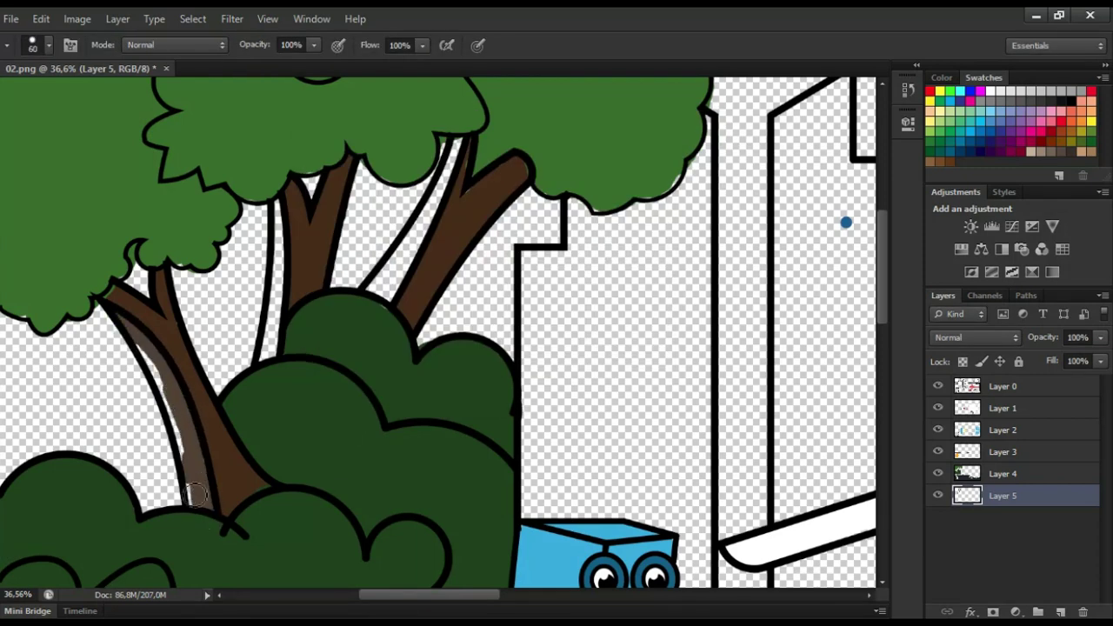
{"action": "left_click_drag", "start_coordinate": [279, 253], "coordinate": [275, 359]}
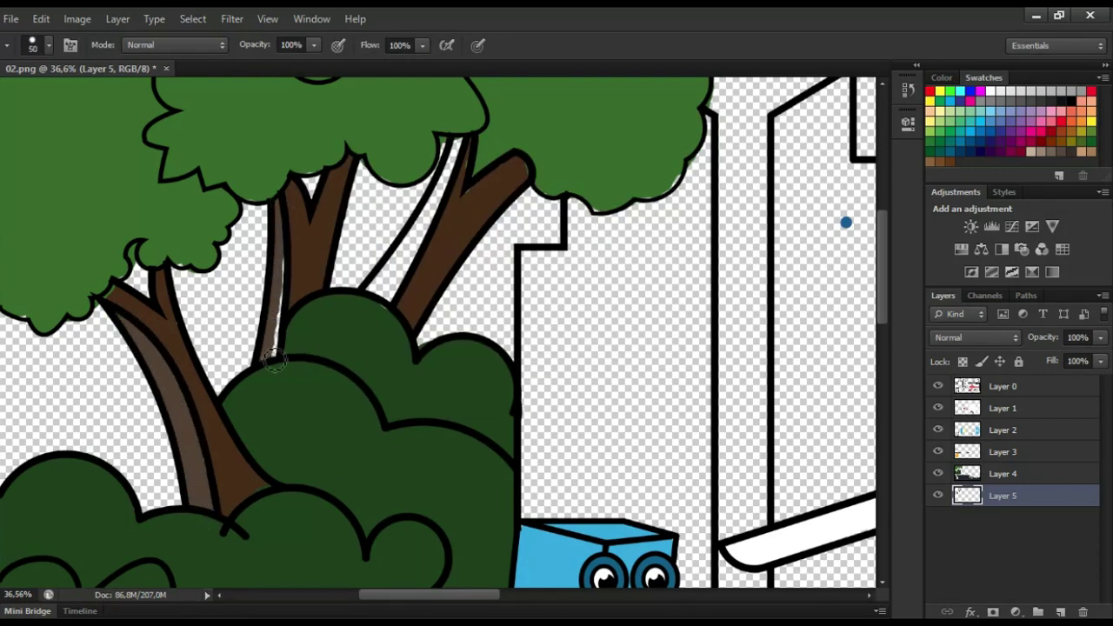
{"action": "left_click_drag", "start_coordinate": [456, 157], "coordinate": [418, 254]}
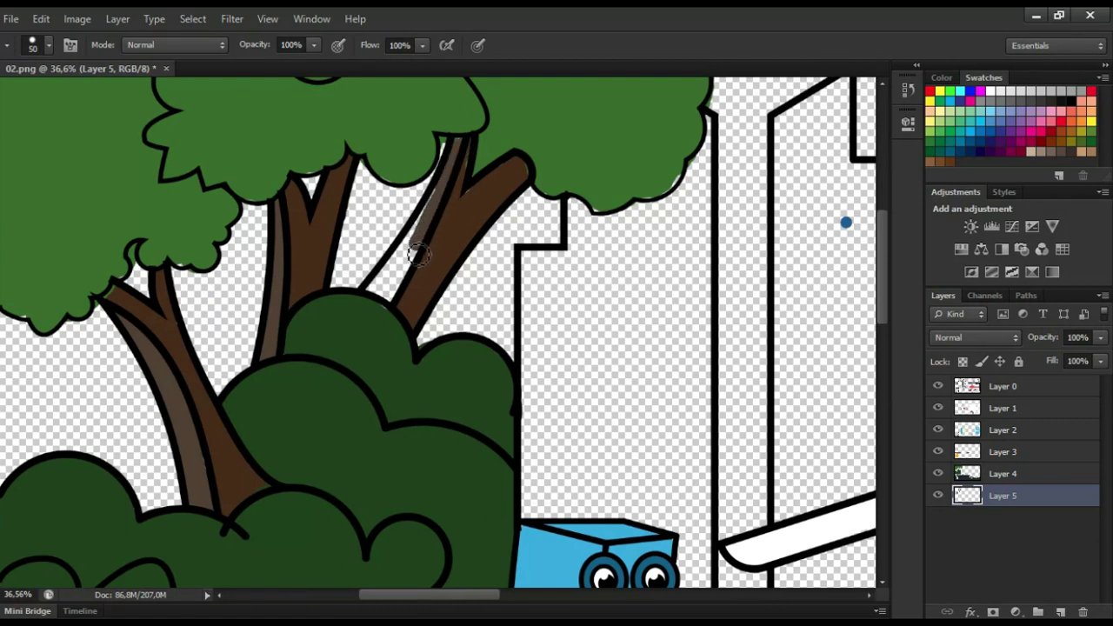
{"action": "key", "text": "e"}
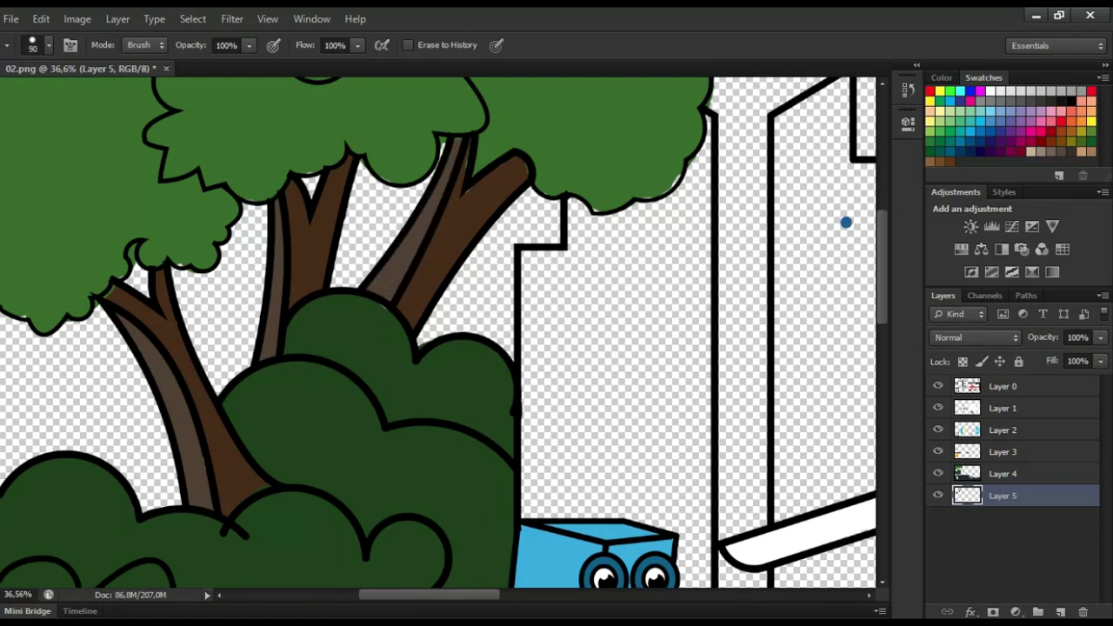
Create Layer 6 beneath Layer 5 and fill the building behind the standing blue character with medium dark blue
{"action": "key", "text": "b"}
{"action": "scroll", "coordinate": [385, 287], "scroll_direction": "down", "scroll_amount": 3}
{"action": "left_click", "coordinate": [1060, 611]}
{"action": "left_click_drag", "start_coordinate": [1044, 495], "coordinate": [1042, 525]}
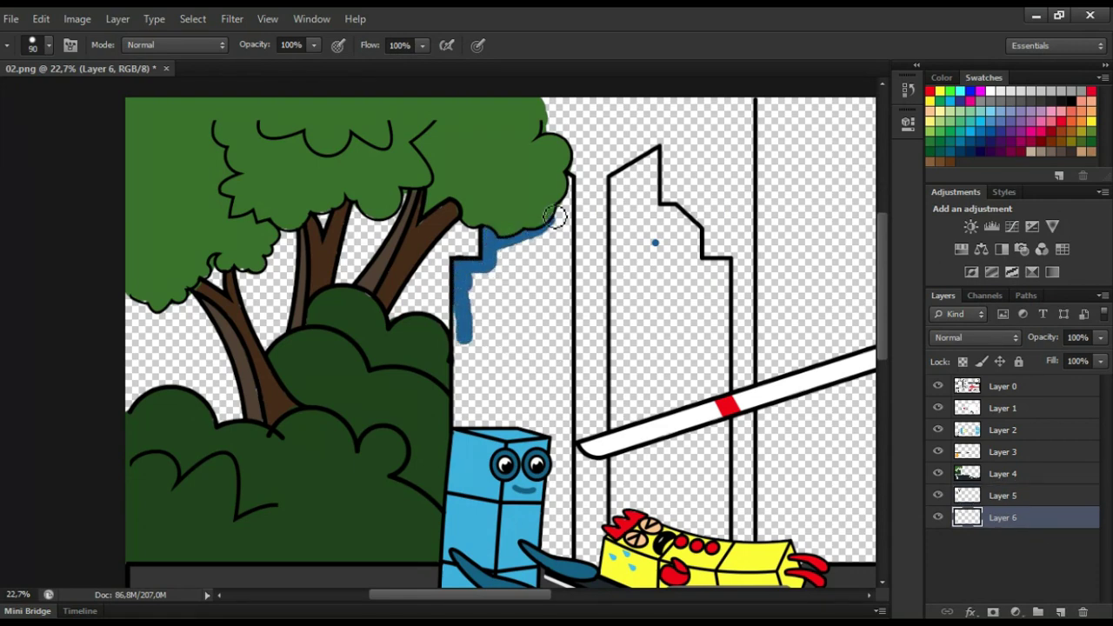
{"action": "key", "text": "bracketright"}
{"action": "key", "text": "bracketright"}
{"action": "mouse_move", "coordinate": [566, 187]}
{"action": "left_mouse_down"}
{"action": "mouse_move", "coordinate": [551, 248]}
{"action": "mouse_move", "coordinate": [563, 470]}
{"action": "left_mouse_up"}
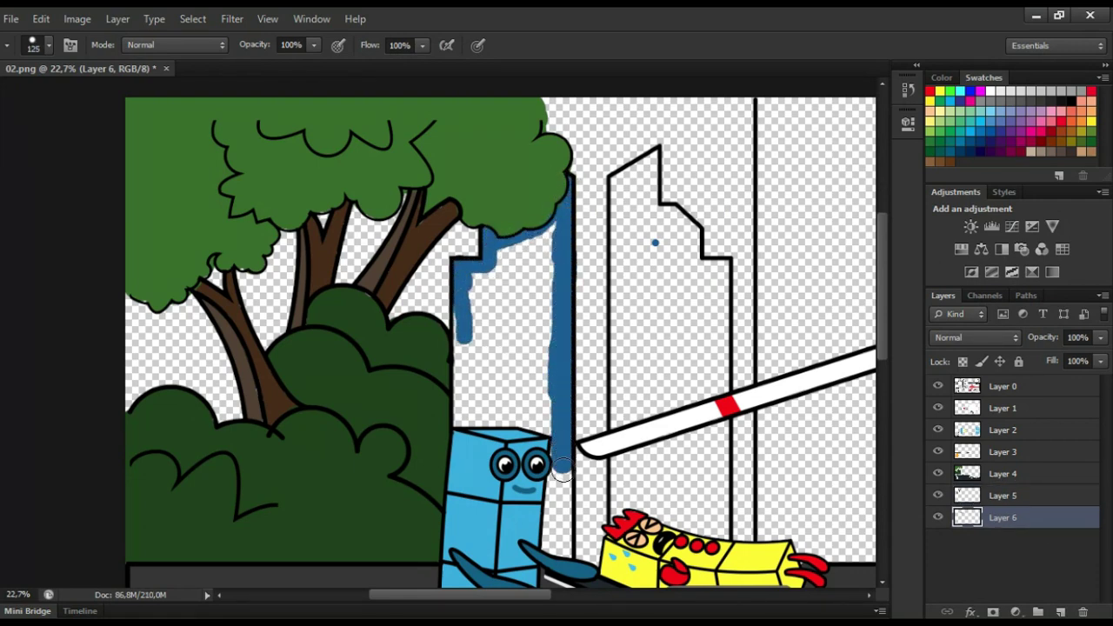
{"action": "key", "text": "bracketright"}
{"action": "key", "text": "bracketright"}
{"action": "mouse_move", "coordinate": [563, 519]}
{"action": "left_mouse_down"}
{"action": "mouse_move", "coordinate": [541, 397]}
{"action": "mouse_move", "coordinate": [524, 414]}
{"action": "mouse_move", "coordinate": [461, 376]}
{"action": "mouse_move", "coordinate": [470, 283]}
{"action": "mouse_move", "coordinate": [541, 221]}
{"action": "mouse_move", "coordinate": [523, 359]}
{"action": "mouse_move", "coordinate": [502, 367]}
{"action": "mouse_move", "coordinate": [485, 290]}
{"action": "left_mouse_up"}
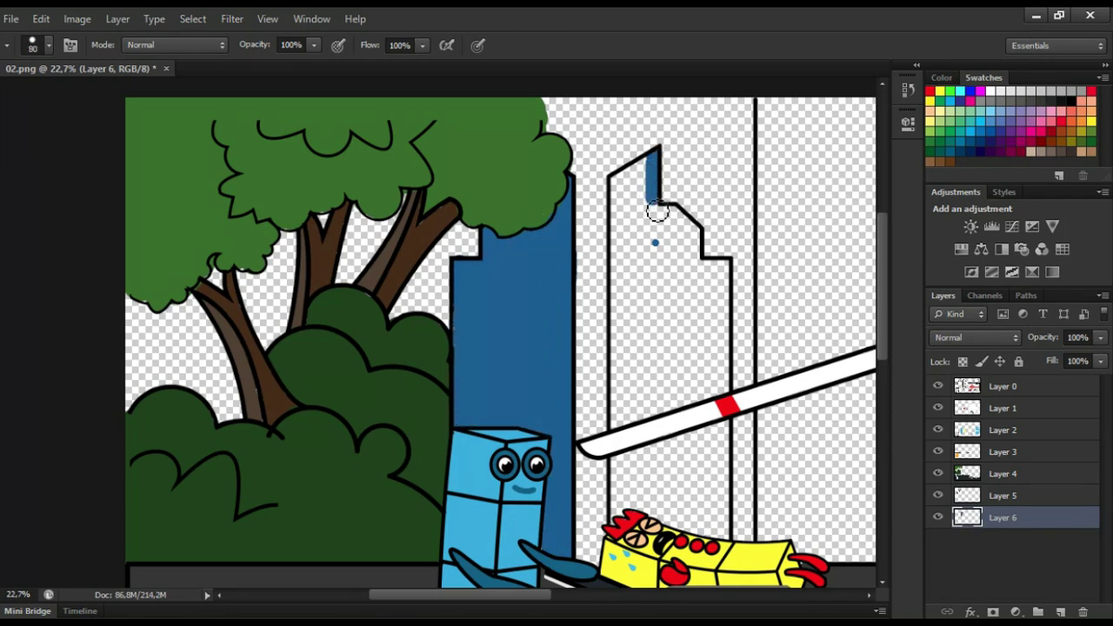
Fill the stepped-roof building behind the stretcher patient with the same blue on Layer 6
{"action": "left_click_drag", "start_coordinate": [730, 291], "coordinate": [728, 398]}
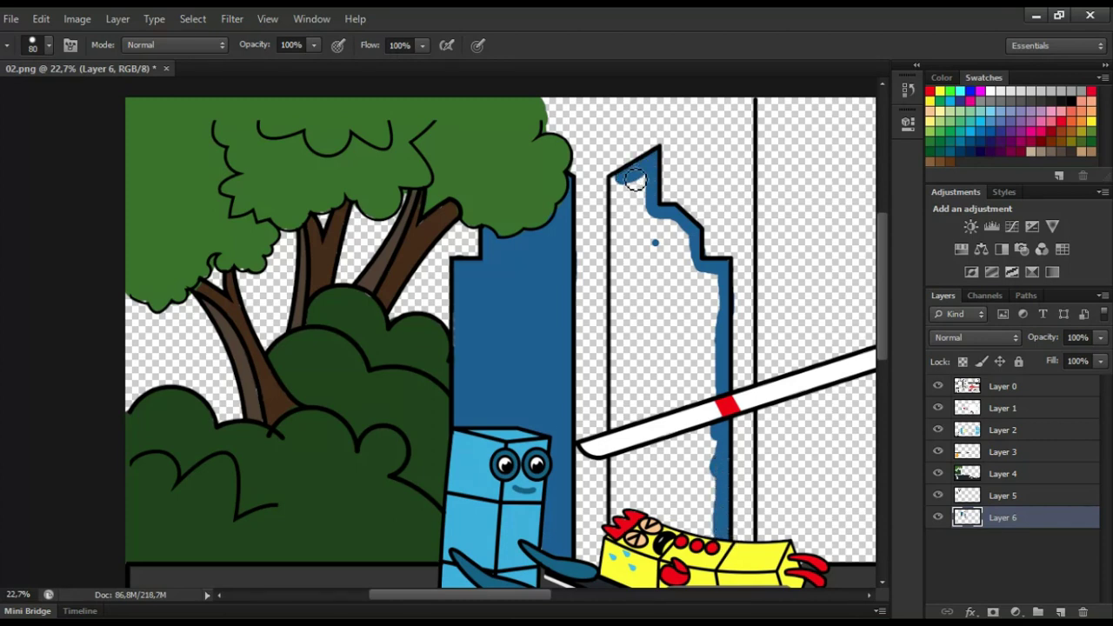
{"action": "left_click_drag", "start_coordinate": [619, 245], "coordinate": [622, 522]}
{"action": "key", "text": "e"}
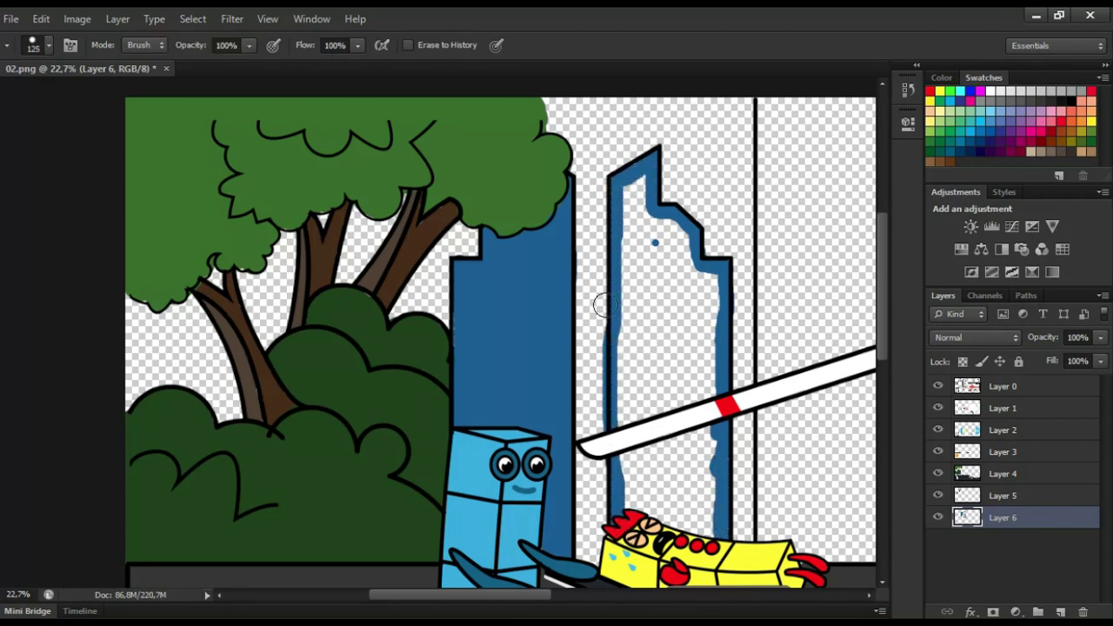
{"action": "key", "text": "b"}
{"action": "mouse_move", "coordinate": [648, 205]}
{"action": "left_mouse_down"}
{"action": "mouse_move", "coordinate": [634, 250]}
{"action": "mouse_move", "coordinate": [627, 235]}
{"action": "mouse_move", "coordinate": [650, 228]}
{"action": "mouse_move", "coordinate": [711, 288]}
{"action": "mouse_move", "coordinate": [708, 371]}
{"action": "mouse_move", "coordinate": [679, 272]}
{"action": "mouse_move", "coordinate": [672, 304]}
{"action": "mouse_move", "coordinate": [653, 278]}
{"action": "mouse_move", "coordinate": [627, 369]}
{"action": "mouse_move", "coordinate": [626, 467]}
{"action": "mouse_move", "coordinate": [673, 442]}
{"action": "mouse_move", "coordinate": [691, 470]}
{"action": "left_mouse_up"}
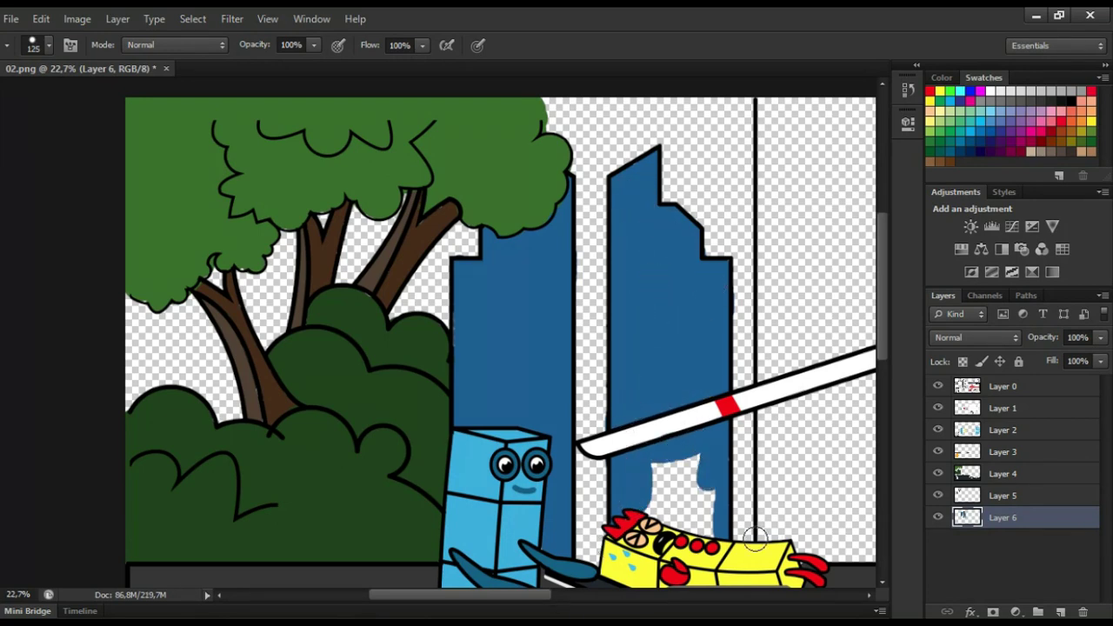
{"action": "left_click_drag", "start_coordinate": [703, 522], "coordinate": [678, 497]}
Fill the tall building behind the ambulance's raised rear door with the same blue, above and below the door
{"action": "left_click_drag", "start_coordinate": [545, 595], "coordinate": [590, 596]}
{"action": "scroll", "coordinate": [631, 366], "scroll_direction": "down", "scroll_amount": 2}
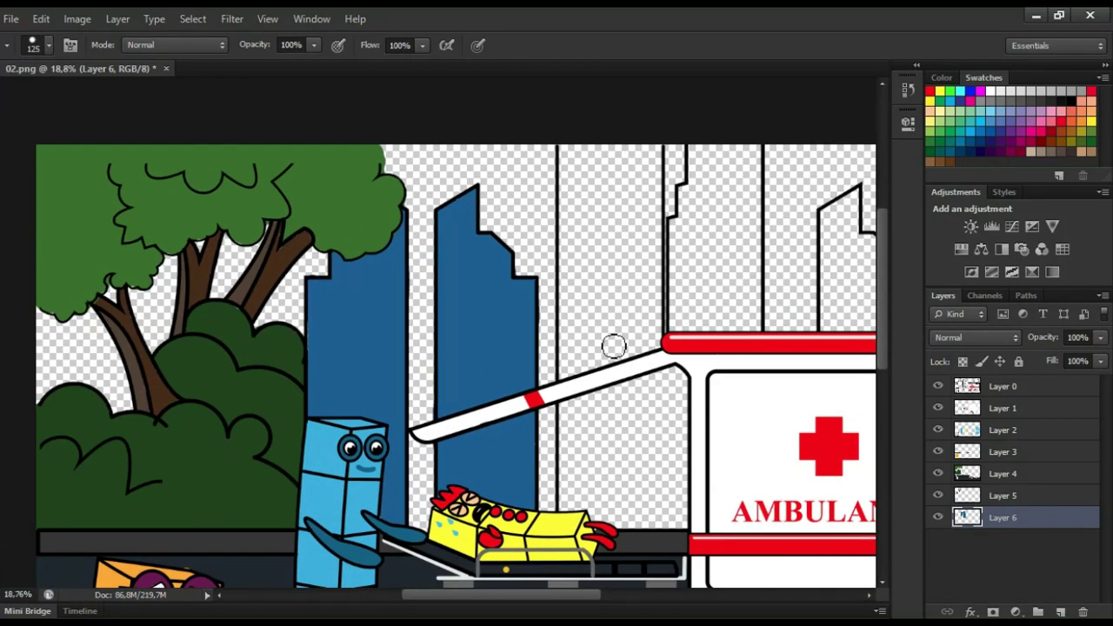
{"action": "scroll", "coordinate": [615, 347], "scroll_direction": "down", "scroll_amount": 1}
{"action": "scroll", "coordinate": [601, 356], "scroll_direction": "up", "scroll_amount": 2}
{"action": "mouse_move", "coordinate": [555, 181]}
{"action": "left_mouse_down"}
{"action": "mouse_move", "coordinate": [666, 183]}
{"action": "mouse_move", "coordinate": [668, 340]}
{"action": "mouse_move", "coordinate": [666, 415]}
{"action": "mouse_move", "coordinate": [561, 227]}
{"action": "mouse_move", "coordinate": [563, 294]}
{"action": "mouse_move", "coordinate": [591, 317]}
{"action": "mouse_move", "coordinate": [561, 329]}
{"action": "mouse_move", "coordinate": [565, 424]}
{"action": "left_mouse_up"}
{"action": "key", "text": "e"}
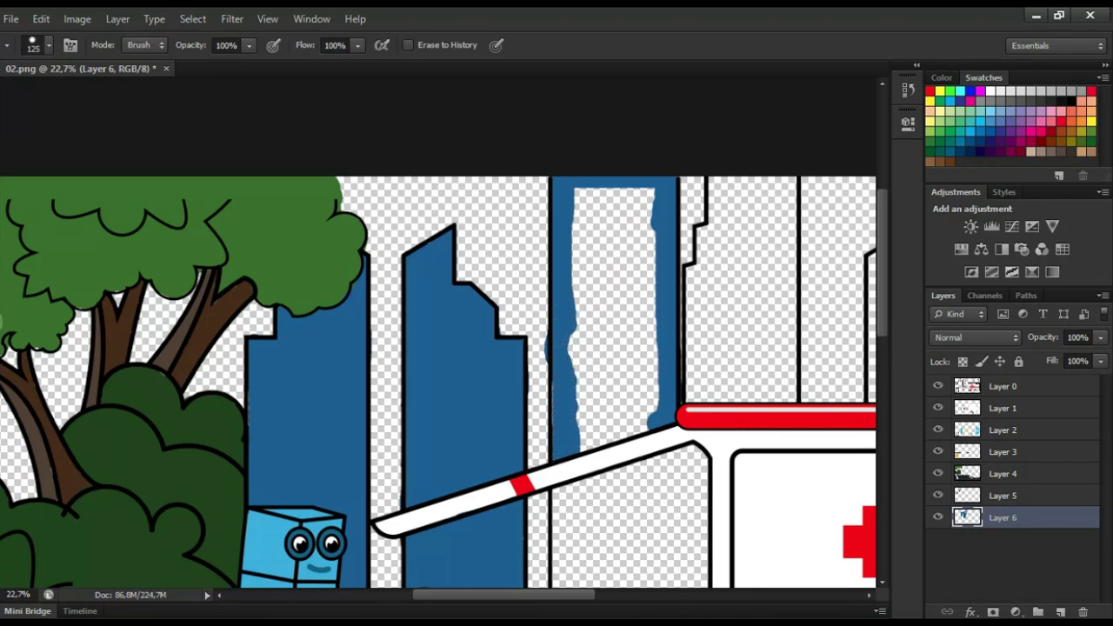
{"action": "key", "text": "b"}
{"action": "mouse_move", "coordinate": [578, 202]}
{"action": "left_mouse_down"}
{"action": "mouse_move", "coordinate": [612, 202]}
{"action": "mouse_move", "coordinate": [575, 349]}
{"action": "mouse_move", "coordinate": [596, 357]}
{"action": "mouse_move", "coordinate": [607, 215]}
{"action": "mouse_move", "coordinate": [634, 237]}
{"action": "mouse_move", "coordinate": [604, 267]}
{"action": "mouse_move", "coordinate": [647, 393]}
{"action": "left_mouse_up"}
{"action": "scroll", "coordinate": [880, 348], "scroll_direction": "down", "scroll_amount": 3}
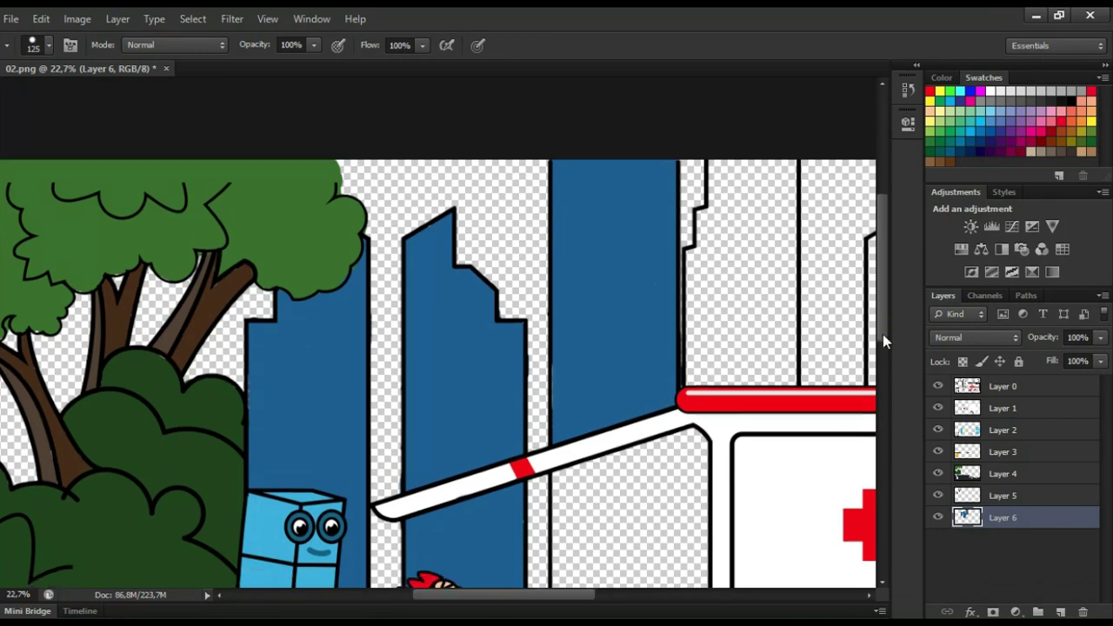
{"action": "mouse_move", "coordinate": [562, 396]}
{"action": "left_mouse_down"}
{"action": "mouse_move", "coordinate": [562, 509]}
{"action": "mouse_move", "coordinate": [585, 524]}
{"action": "mouse_move", "coordinate": [698, 499]}
{"action": "mouse_move", "coordinate": [706, 383]}
{"action": "mouse_move", "coordinate": [576, 395]}
{"action": "mouse_move", "coordinate": [595, 442]}
{"action": "mouse_move", "coordinate": [666, 377]}
{"action": "mouse_move", "coordinate": [692, 403]}
{"action": "mouse_move", "coordinate": [616, 506]}
{"action": "mouse_move", "coordinate": [673, 391]}
{"action": "mouse_move", "coordinate": [622, 512]}
{"action": "mouse_move", "coordinate": [672, 482]}
{"action": "mouse_move", "coordinate": [618, 429]}
{"action": "mouse_move", "coordinate": [646, 401]}
{"action": "left_mouse_up"}
{"action": "scroll", "coordinate": [583, 409], "scroll_direction": "down", "scroll_amount": 3}
Paint the notched building above the rear end of the ambulance roof blue and erase the paint outside its outline
{"action": "scroll", "coordinate": [748, 166], "scroll_direction": "up", "scroll_amount": 6}
{"action": "left_click_drag", "start_coordinate": [627, 167], "coordinate": [614, 230]}
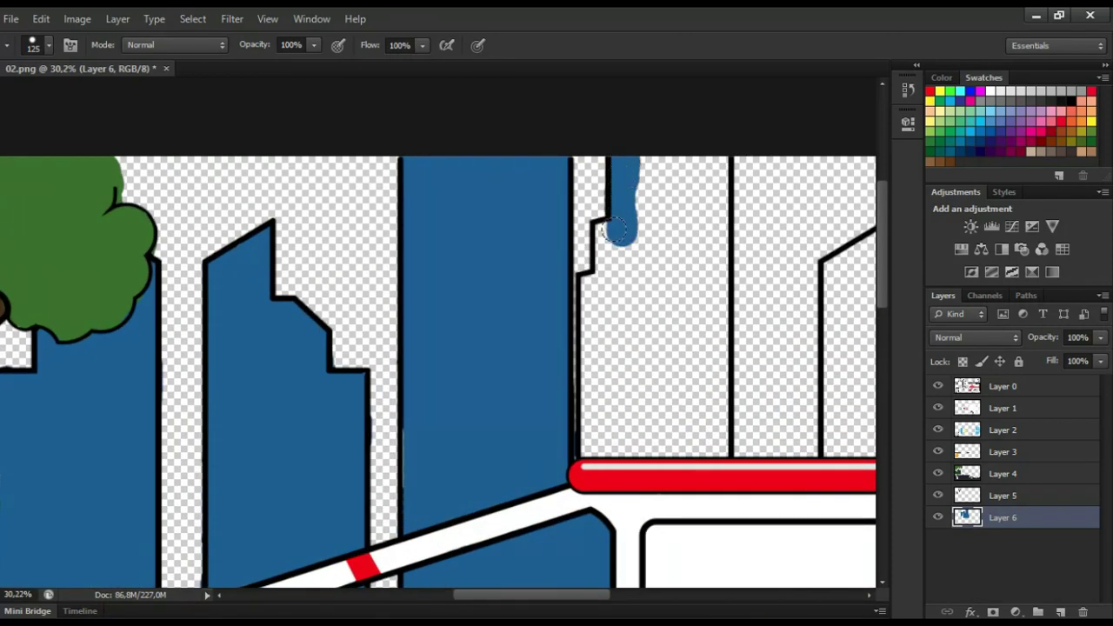
{"action": "mouse_move", "coordinate": [594, 306]}
{"action": "left_mouse_down"}
{"action": "mouse_move", "coordinate": [591, 418]}
{"action": "mouse_move", "coordinate": [722, 440]}
{"action": "mouse_move", "coordinate": [720, 158]}
{"action": "left_mouse_up"}
{"action": "key", "text": "e"}
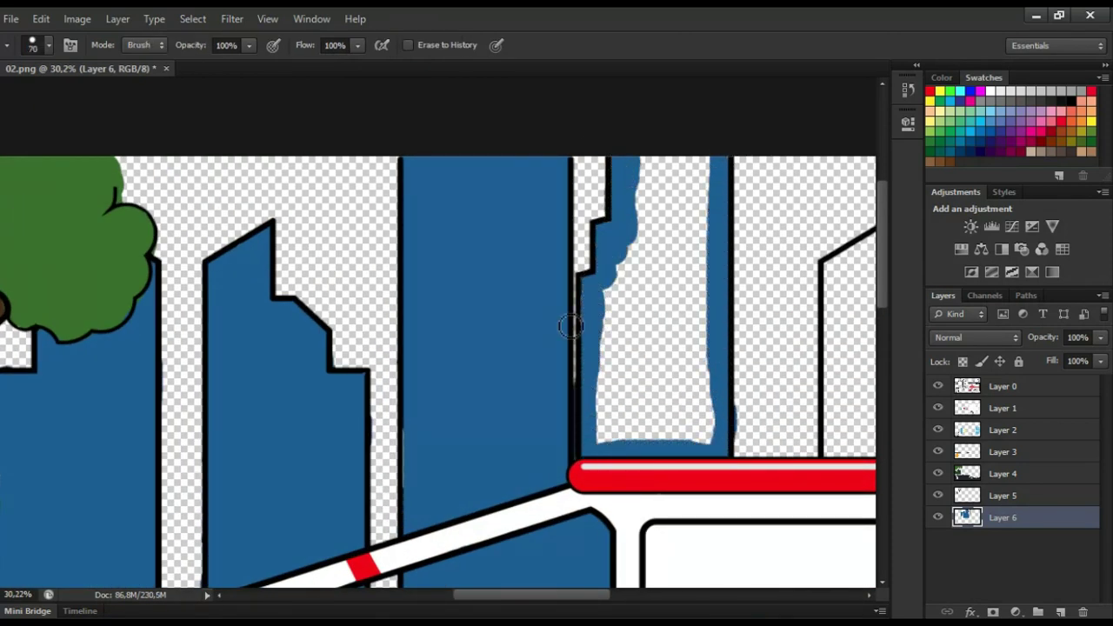
{"action": "key", "text": "b"}
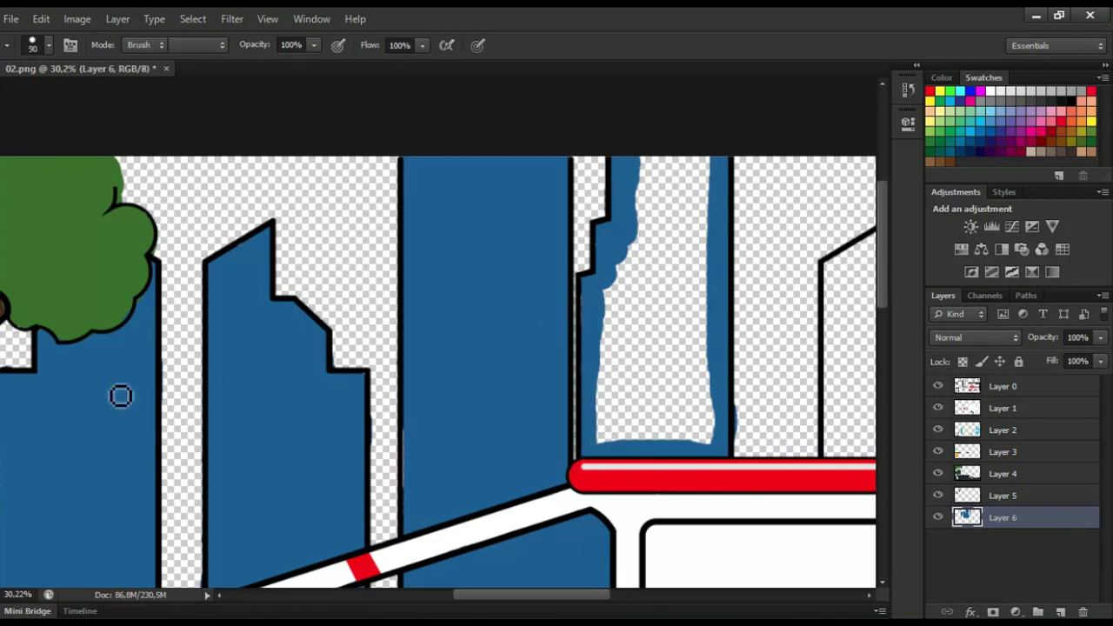
{"action": "key", "text": "e"}
{"action": "left_click_drag", "start_coordinate": [745, 408], "coordinate": [744, 430]}
{"action": "key", "text": "b"}
{"action": "key", "text": "bracketright"}
{"action": "key", "text": "bracketright"}
{"action": "key", "text": "bracketright"}
{"action": "key", "text": "bracketright"}
{"action": "key", "text": "bracketright"}
{"action": "key", "text": "bracketright"}
{"action": "key", "text": "bracketright"}
{"action": "key", "text": "bracketright"}
{"action": "mouse_move", "coordinate": [684, 227]}
{"action": "left_mouse_down"}
{"action": "mouse_move", "coordinate": [692, 252]}
{"action": "mouse_move", "coordinate": [609, 417]}
{"action": "mouse_move", "coordinate": [635, 192]}
{"action": "mouse_move", "coordinate": [656, 409]}
{"action": "left_mouse_up"}
Fill the stepped-roof building above the middle of the ambulance and the tall building beside it with blue
{"action": "left_click_drag", "start_coordinate": [494, 600], "coordinate": [585, 600]}
{"action": "key", "text": "bracketleft"}
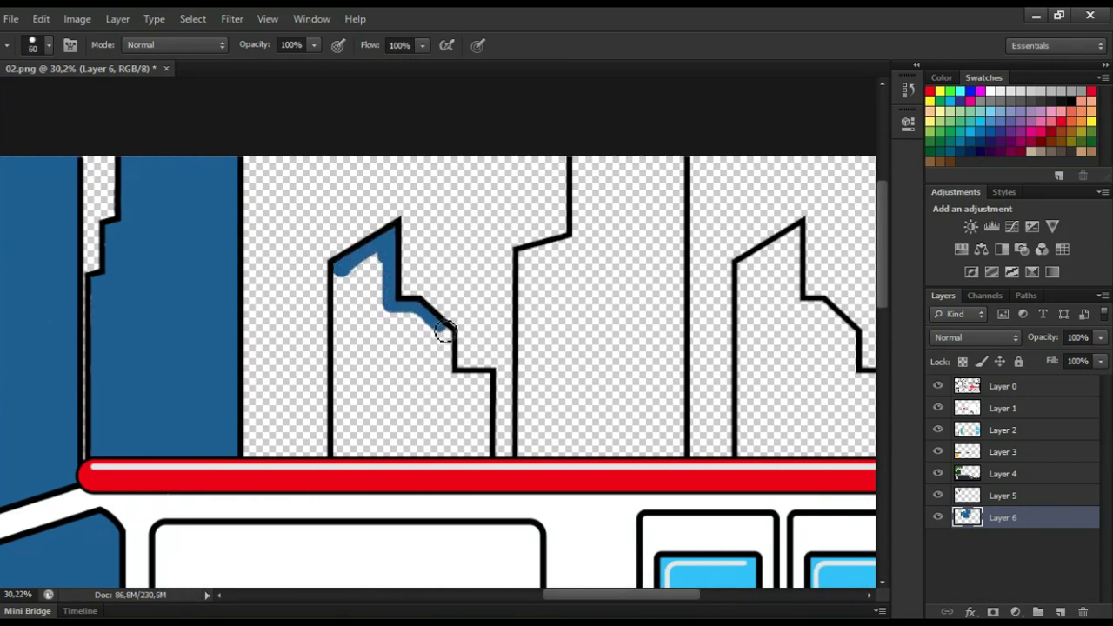
{"action": "left_click_drag", "start_coordinate": [491, 450], "coordinate": [346, 461]}
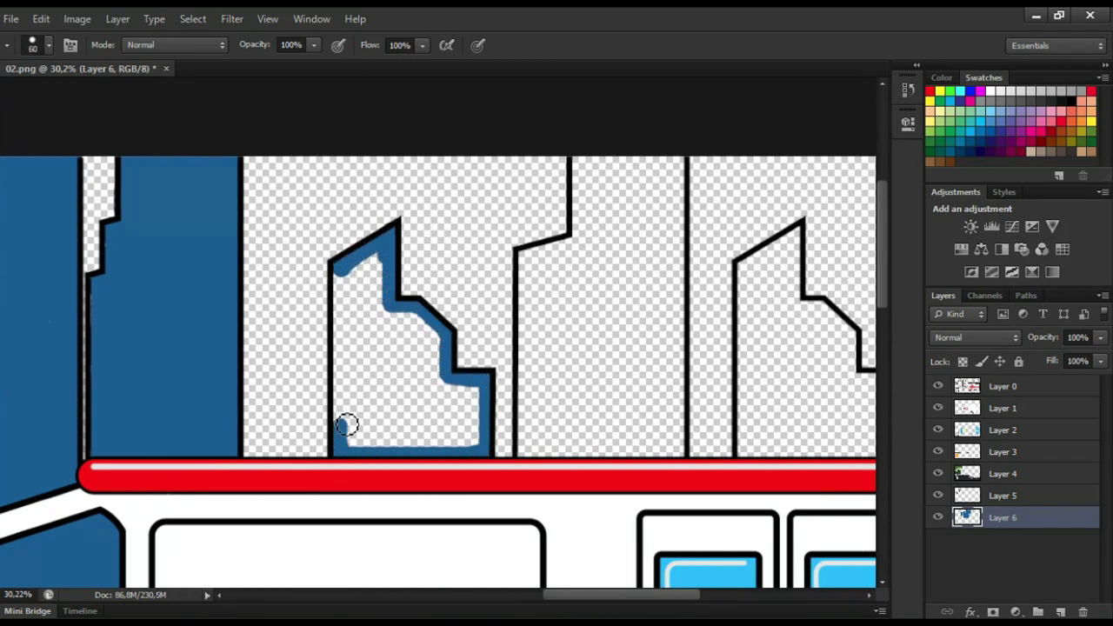
{"action": "mouse_move", "coordinate": [363, 271]}
{"action": "left_mouse_down"}
{"action": "mouse_move", "coordinate": [374, 317]}
{"action": "mouse_move", "coordinate": [357, 435]}
{"action": "mouse_move", "coordinate": [474, 399]}
{"action": "mouse_move", "coordinate": [384, 391]}
{"action": "left_mouse_up"}
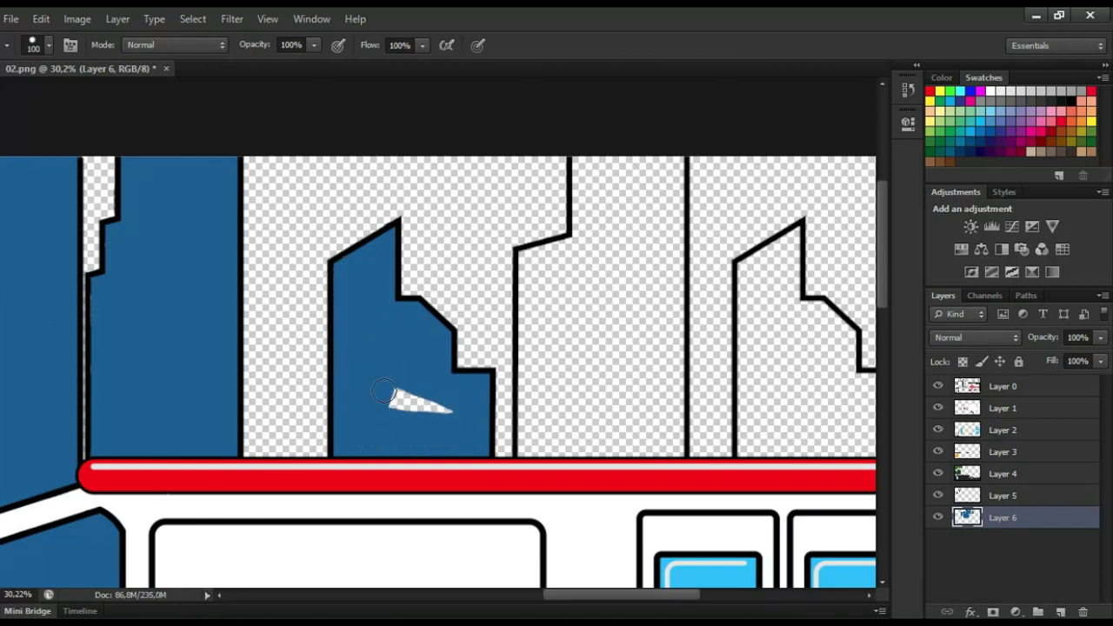
{"action": "mouse_move", "coordinate": [526, 448]}
{"action": "left_mouse_down"}
{"action": "mouse_move", "coordinate": [527, 292]}
{"action": "mouse_move", "coordinate": [585, 228]}
{"action": "mouse_move", "coordinate": [675, 161]}
{"action": "mouse_move", "coordinate": [663, 453]}
{"action": "mouse_move", "coordinate": [542, 442]}
{"action": "mouse_move", "coordinate": [596, 179]}
{"action": "mouse_move", "coordinate": [653, 234]}
{"action": "mouse_move", "coordinate": [582, 304]}
{"action": "mouse_move", "coordinate": [565, 374]}
{"action": "mouse_move", "coordinate": [572, 435]}
{"action": "mouse_move", "coordinate": [644, 382]}
{"action": "left_mouse_up"}
Fill the second stepped-roof building above the ambulance doors with the same blue on Layer 6
{"action": "key", "text": "bracketright"}
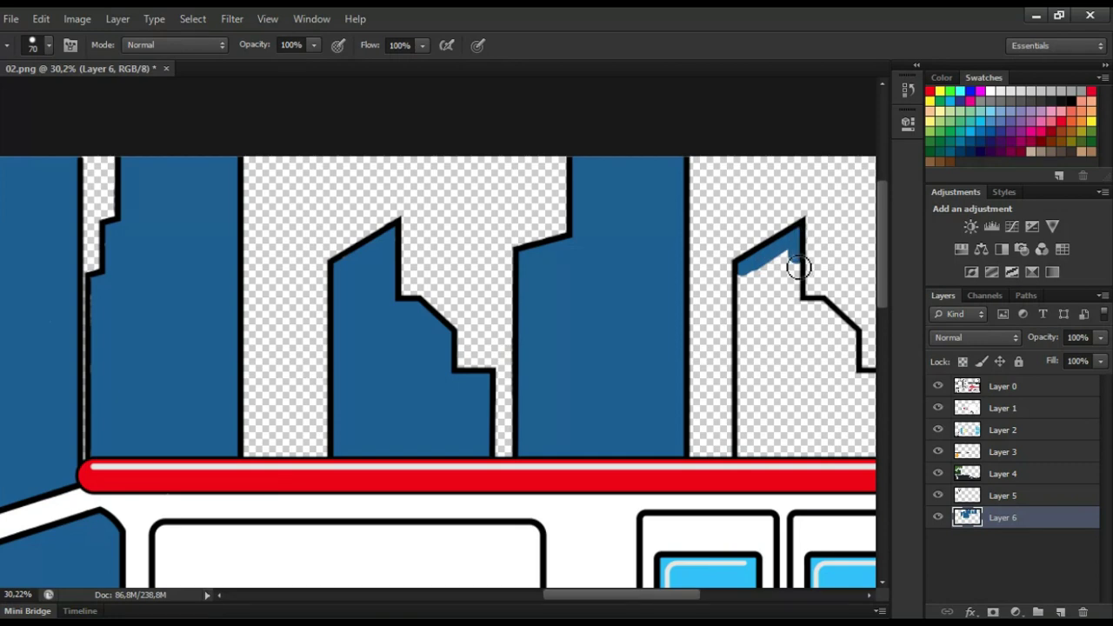
{"action": "key", "text": "bracketright"}
{"action": "key", "text": "bracketright"}
{"action": "key", "text": "bracketright"}
{"action": "key", "text": "bracketright"}
{"action": "mouse_move", "coordinate": [752, 281]}
{"action": "left_mouse_down"}
{"action": "mouse_move", "coordinate": [745, 373]}
{"action": "mouse_move", "coordinate": [838, 460]}
{"action": "mouse_move", "coordinate": [773, 269]}
{"action": "mouse_move", "coordinate": [757, 379]}
{"action": "mouse_move", "coordinate": [804, 331]}
{"action": "mouse_move", "coordinate": [826, 404]}
{"action": "mouse_move", "coordinate": [861, 431]}
{"action": "left_mouse_up"}
{"action": "left_click_drag", "start_coordinate": [566, 595], "coordinate": [589, 598]}
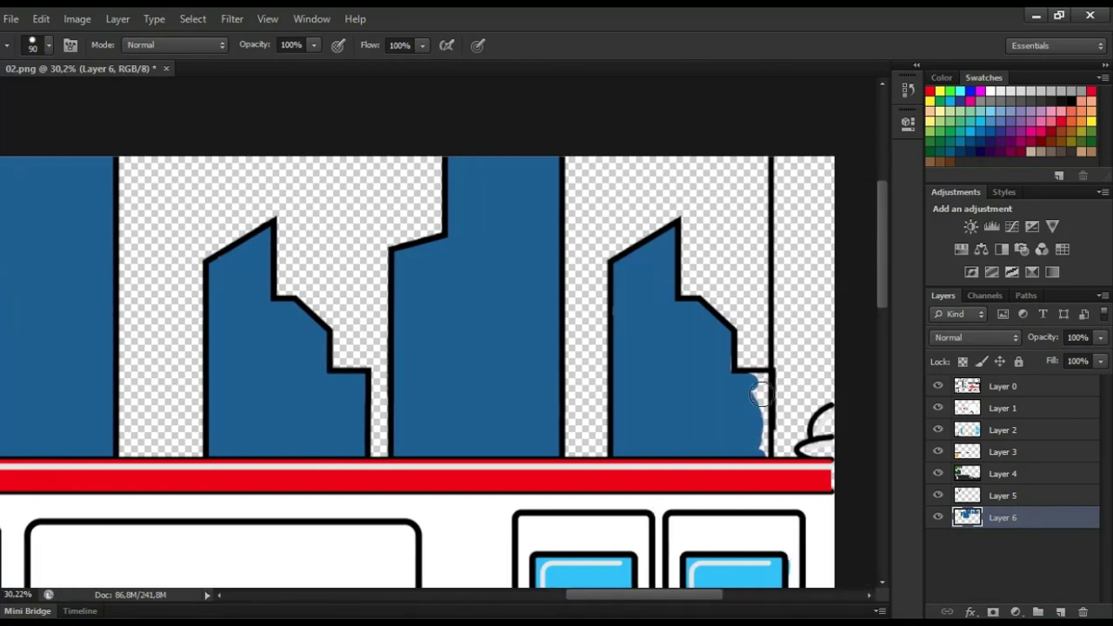
Fill the last building at the canvas edge with blue and colour the ambulance's siren light red
{"action": "mouse_move", "coordinate": [783, 163]}
{"action": "left_mouse_down"}
{"action": "mouse_move", "coordinate": [818, 243]}
{"action": "mouse_move", "coordinate": [827, 391]}
{"action": "left_mouse_up"}
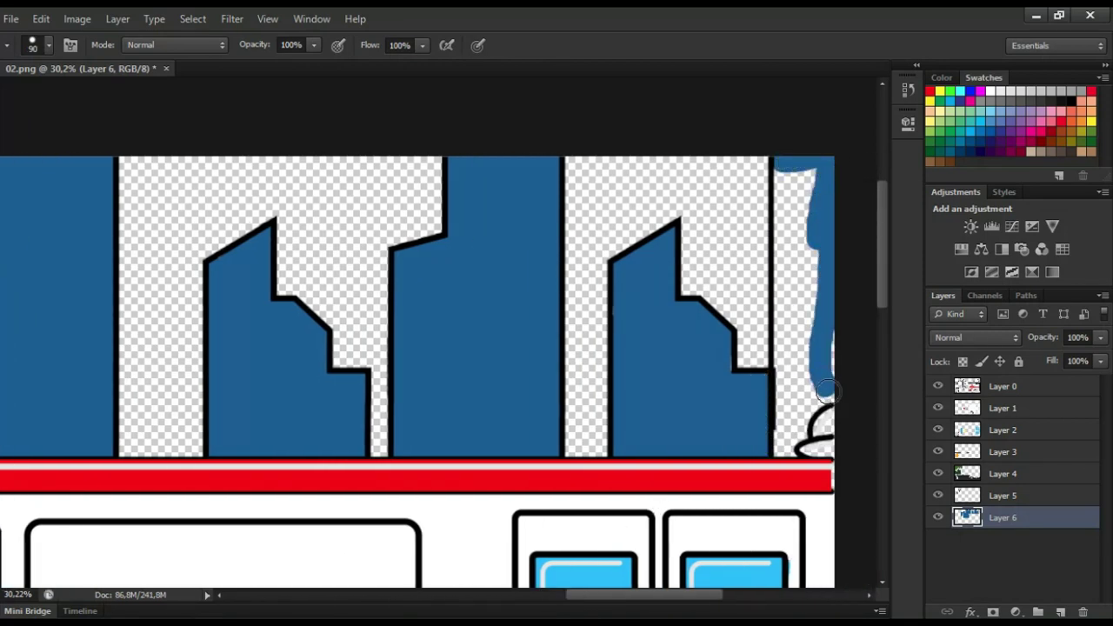
{"action": "mouse_move", "coordinate": [807, 440]}
{"action": "left_mouse_down"}
{"action": "mouse_move", "coordinate": [783, 343]}
{"action": "mouse_move", "coordinate": [784, 212]}
{"action": "left_mouse_up"}
{"action": "left_click_drag", "start_coordinate": [797, 165], "coordinate": [794, 391]}
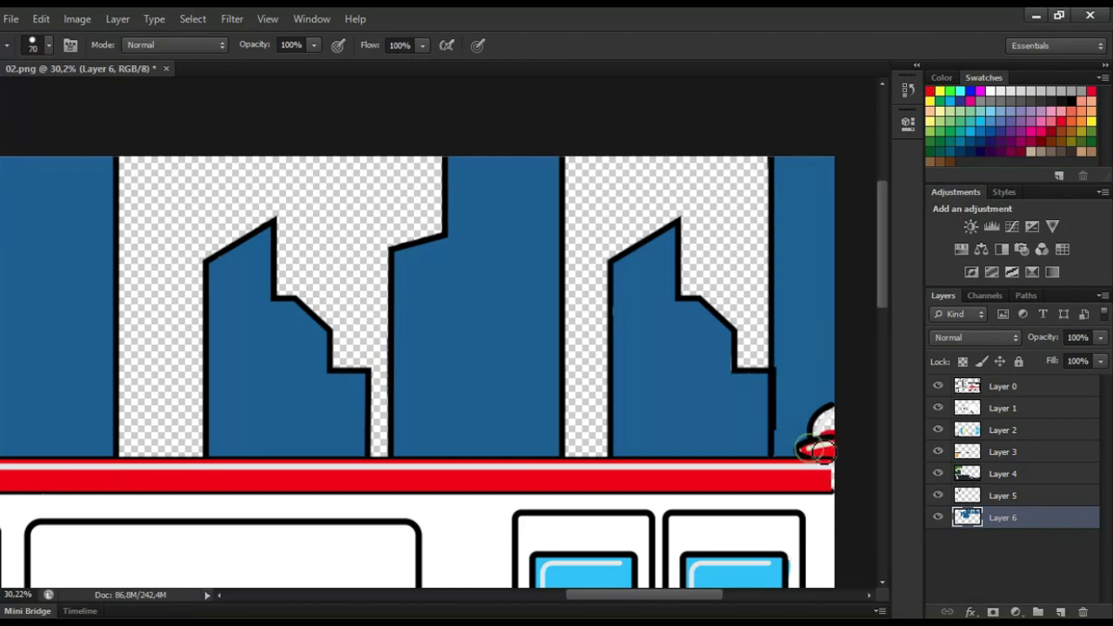
Create Layer 7 beneath Layer 6 and fill the sky between the buildings above the ambulance with light blue
{"action": "scroll", "coordinate": [846, 448], "scroll_direction": "down", "scroll_amount": 1}
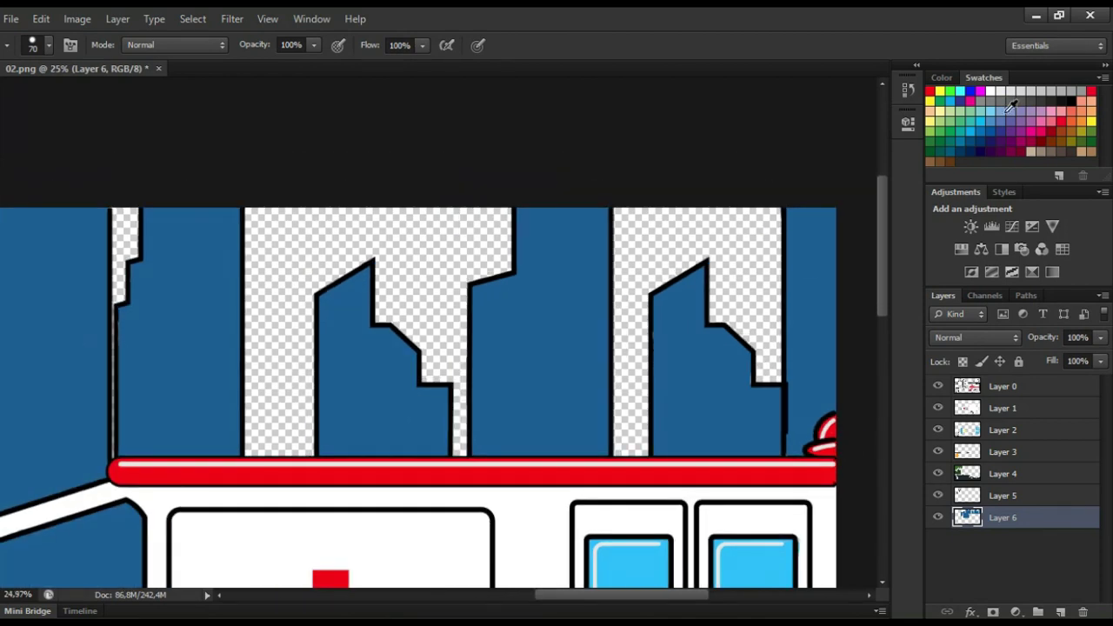
{"action": "left_click", "coordinate": [1060, 612]}
{"action": "key", "text": "ctrl+bracketleft"}
{"action": "key", "text": "bracketright"}
{"action": "key", "text": "bracketright"}
{"action": "key", "text": "bracketright"}
{"action": "key", "text": "bracketright"}
{"action": "mouse_move", "coordinate": [765, 370]}
{"action": "left_mouse_down"}
{"action": "mouse_move", "coordinate": [572, 194]}
{"action": "mouse_move", "coordinate": [623, 409]}
{"action": "mouse_move", "coordinate": [274, 333]}
{"action": "mouse_move", "coordinate": [445, 269]}
{"action": "mouse_move", "coordinate": [457, 405]}
{"action": "left_mouse_up"}
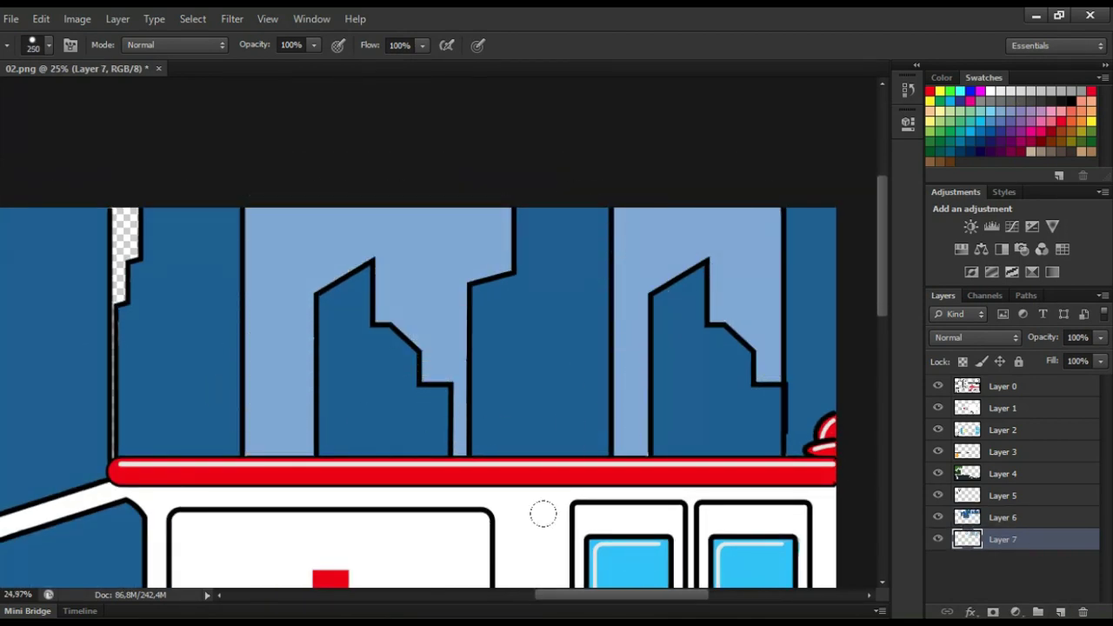
Fill the remaining sky around the trees and the buildings behind the stretcher with the same light blue on Layer 7
{"action": "left_click_drag", "start_coordinate": [609, 595], "coordinate": [548, 595]}
{"action": "left_click_drag", "start_coordinate": [885, 262], "coordinate": [886, 288]}
{"action": "scroll", "coordinate": [886, 288], "scroll_direction": "down", "scroll_amount": 4}
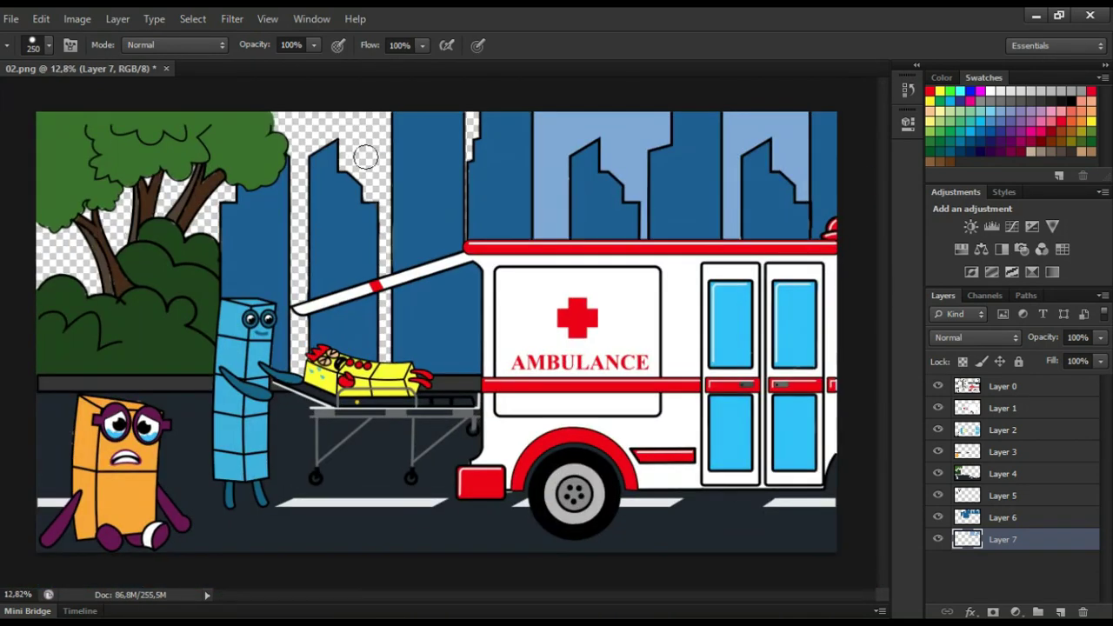
{"action": "mouse_move", "coordinate": [365, 156]}
{"action": "left_mouse_down"}
{"action": "mouse_move", "coordinate": [287, 117]}
{"action": "mouse_move", "coordinate": [296, 365]}
{"action": "mouse_move", "coordinate": [374, 208]}
{"action": "mouse_move", "coordinate": [174, 174]}
{"action": "mouse_move", "coordinate": [122, 235]}
{"action": "mouse_move", "coordinate": [259, 198]}
{"action": "left_mouse_up"}
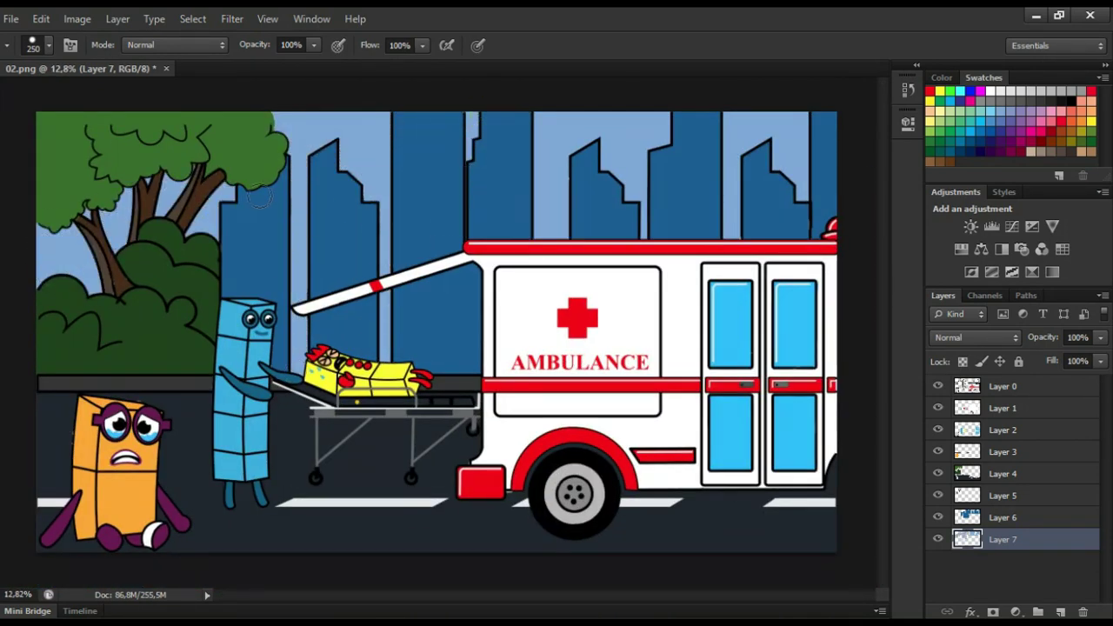
Set a soft brush to 38% flow and brush a paler blue glow into the sky around the trees and buildings
{"action": "left_click", "coordinate": [50, 44]}
{"action": "left_click", "coordinate": [422, 45]}
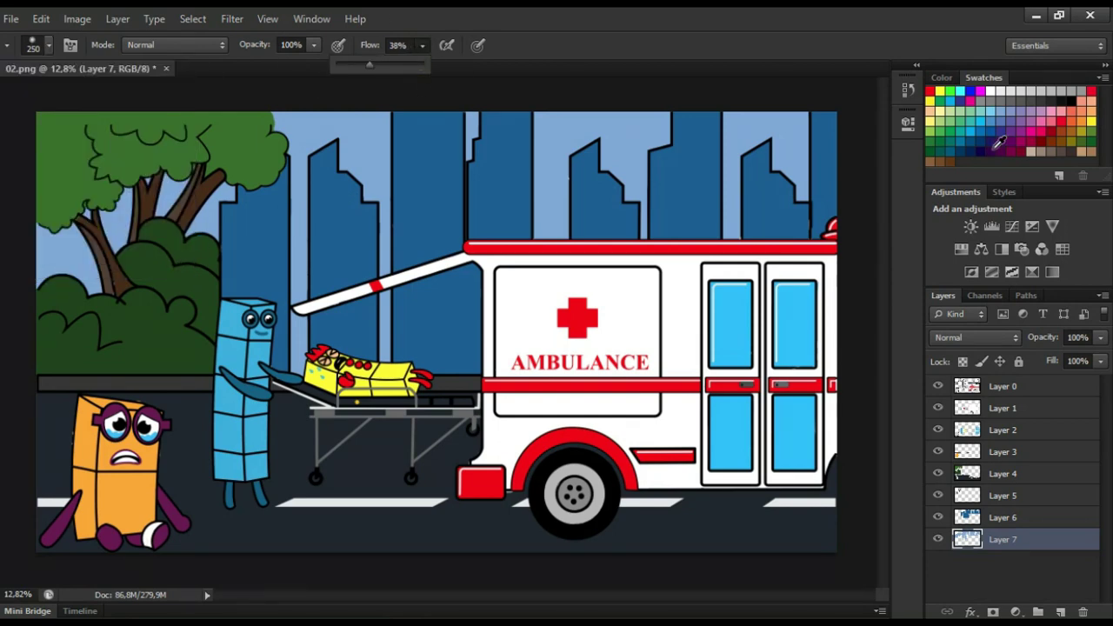
{"action": "left_click", "coordinate": [4, 368]}
{"action": "left_click", "coordinate": [358, 166]}
{"action": "key", "text": "Return"}
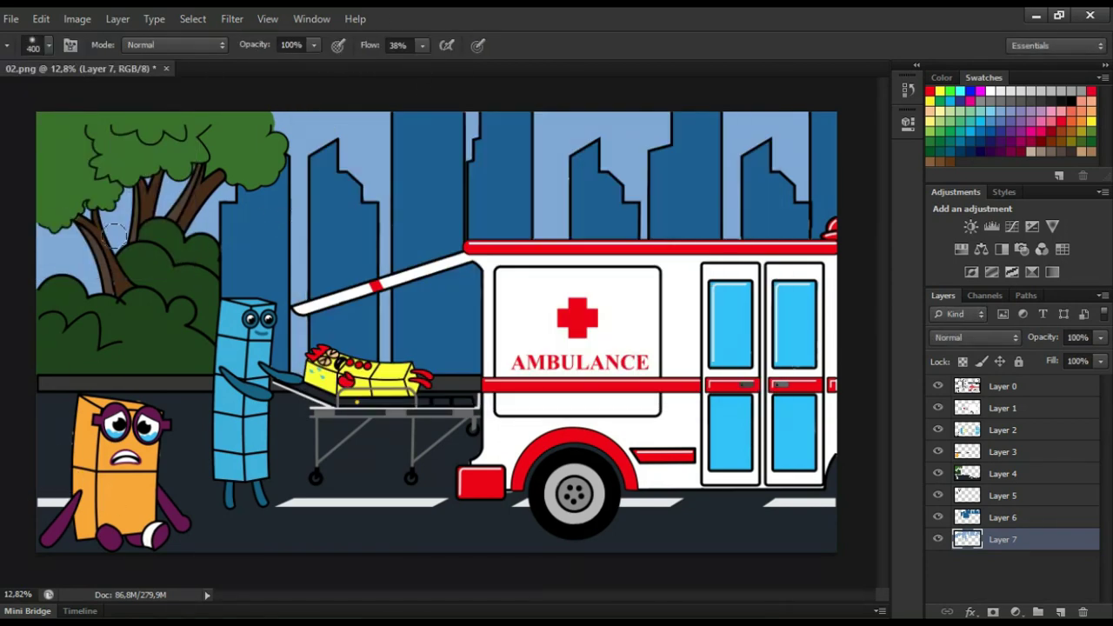
{"action": "mouse_move", "coordinate": [111, 246]}
{"action": "left_mouse_down"}
{"action": "mouse_move", "coordinate": [282, 162]}
{"action": "mouse_move", "coordinate": [385, 330]}
{"action": "mouse_move", "coordinate": [477, 140]}
{"action": "mouse_move", "coordinate": [537, 110]}
{"action": "mouse_move", "coordinate": [615, 170]}
{"action": "mouse_move", "coordinate": [722, 117]}
{"action": "mouse_move", "coordinate": [809, 205]}
{"action": "mouse_move", "coordinate": [804, 118]}
{"action": "left_mouse_up"}
{"action": "scroll", "coordinate": [417, 311], "scroll_direction": "down", "scroll_amount": 1}
{"action": "scroll", "coordinate": [253, 283], "scroll_direction": "up", "scroll_amount": 2}
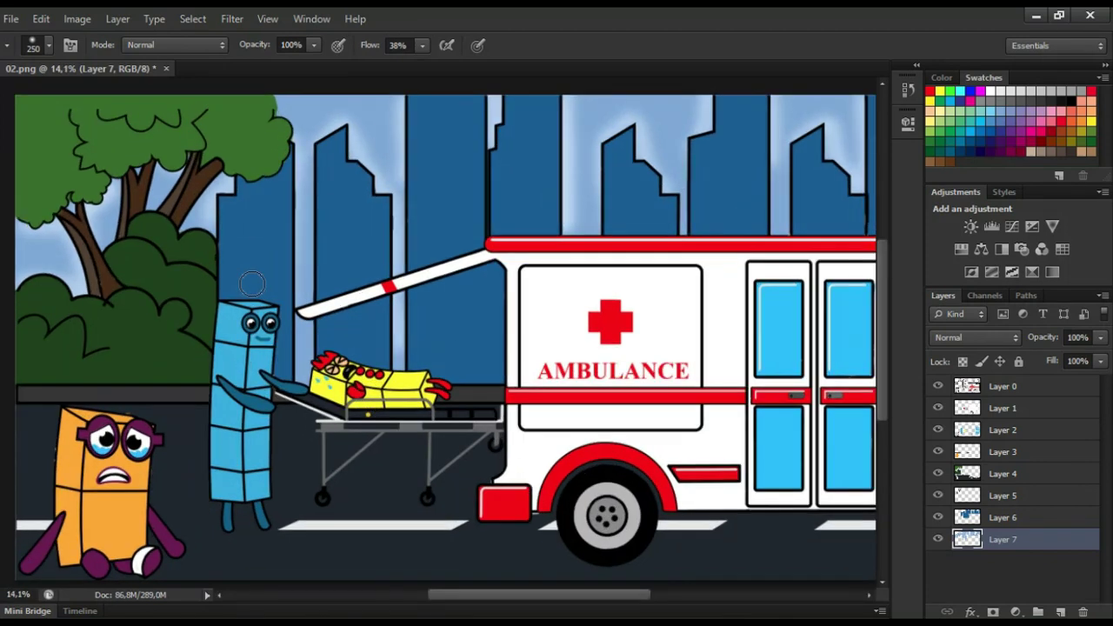